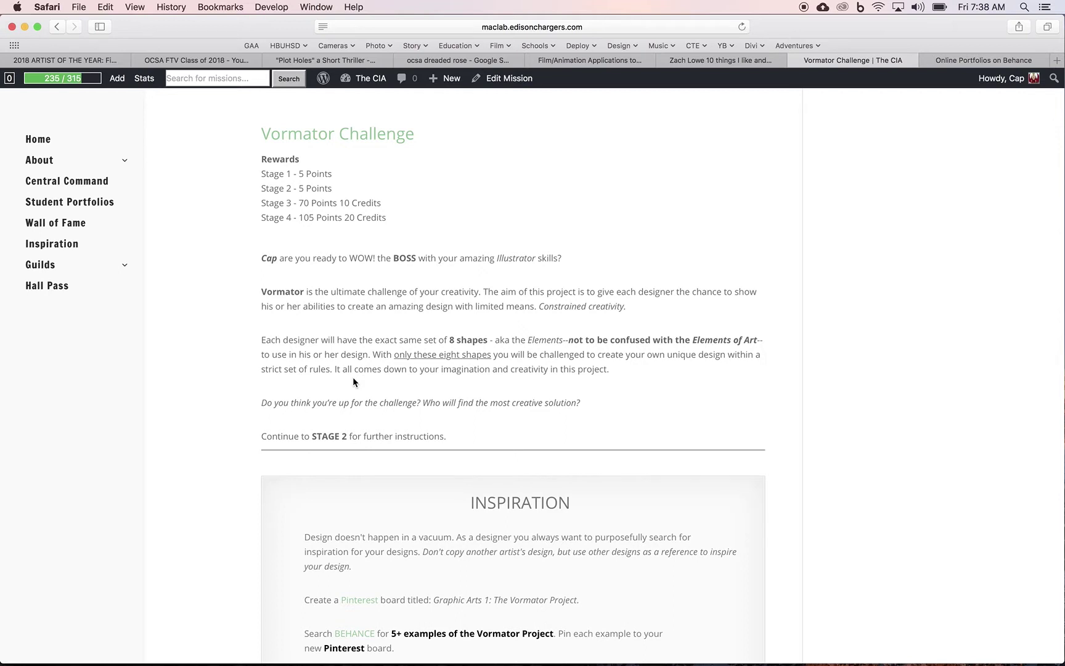
scroll(352, 378, "down", 2)
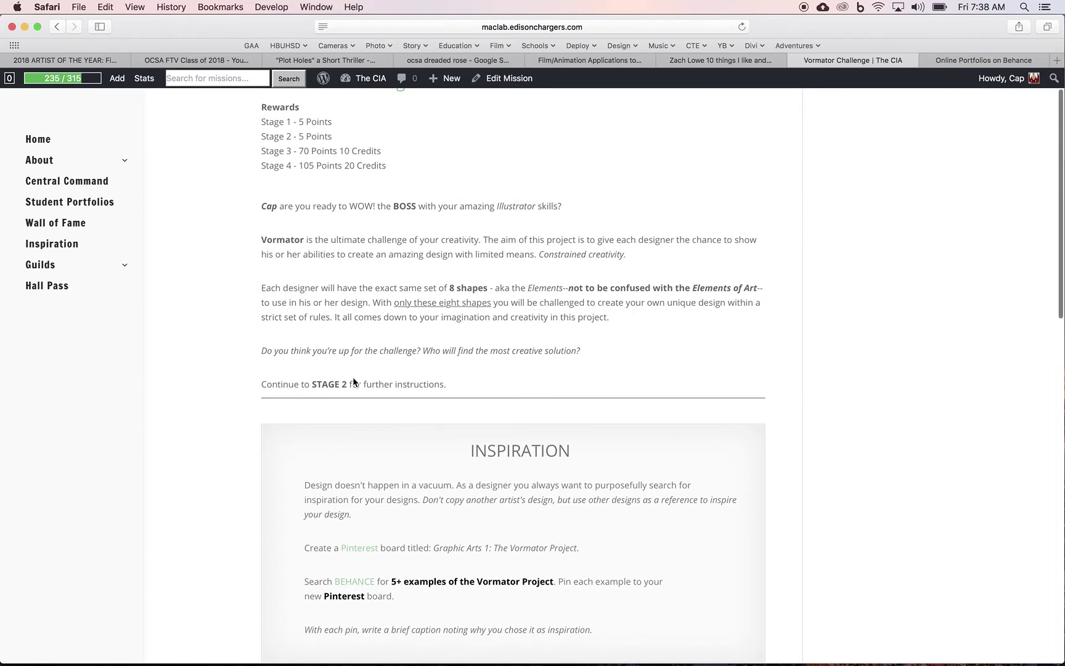
scroll(352, 378, "down", 5)
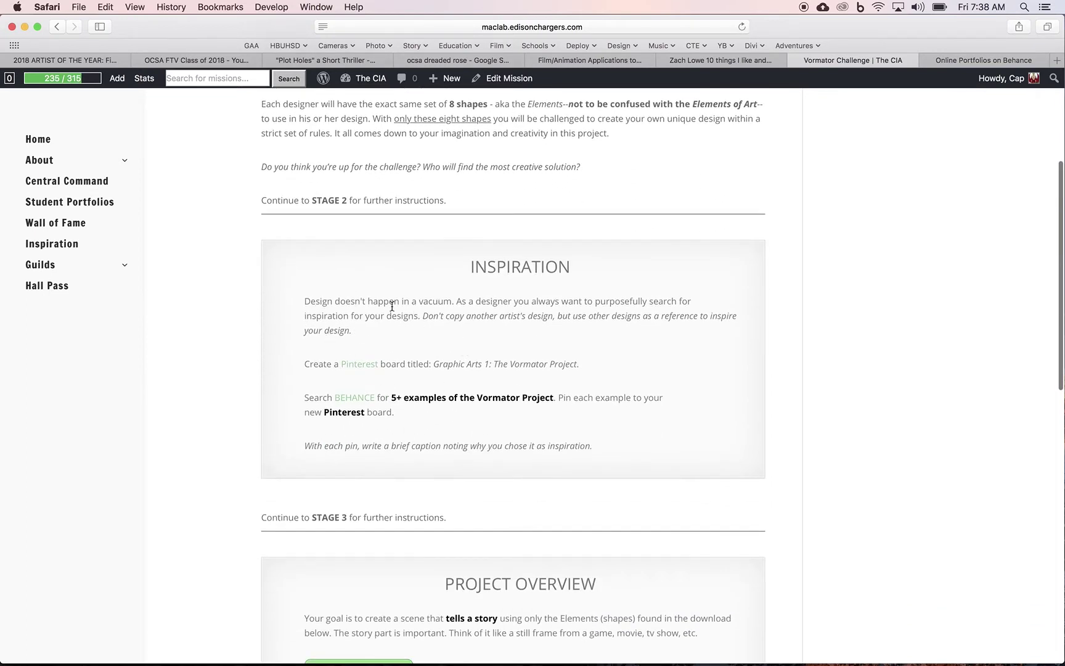
scroll(422, 356, "down", 1)
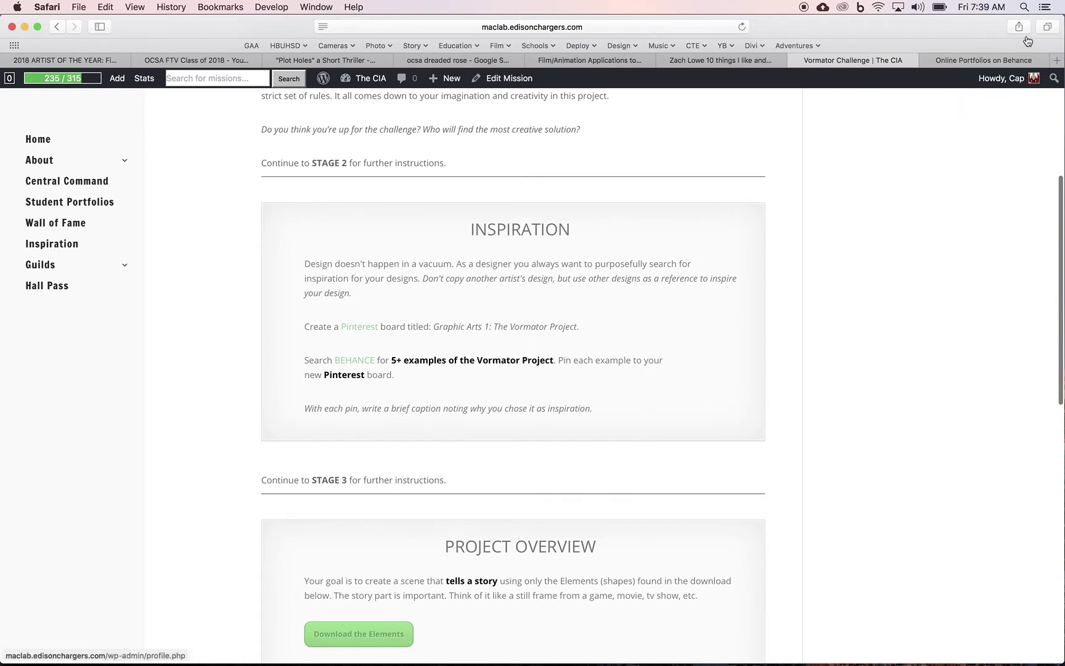
Step: Browse the 'fish happens' and 'Green Dragon' Behance Vormator projects, then close back to results
left_click(1031, 60)
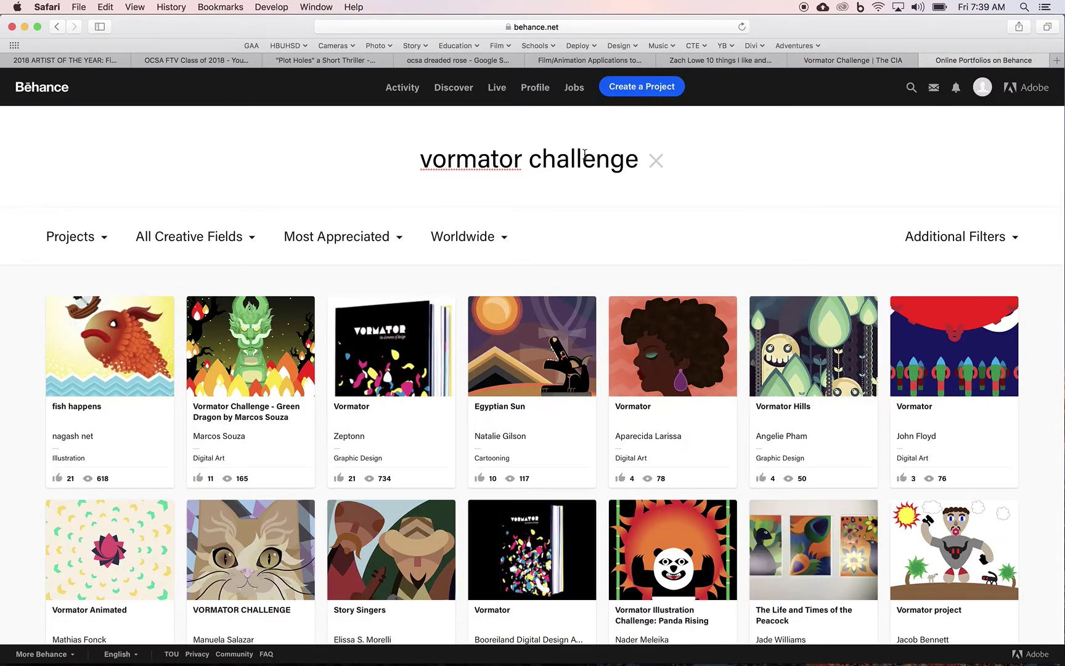
left_click(114, 351)
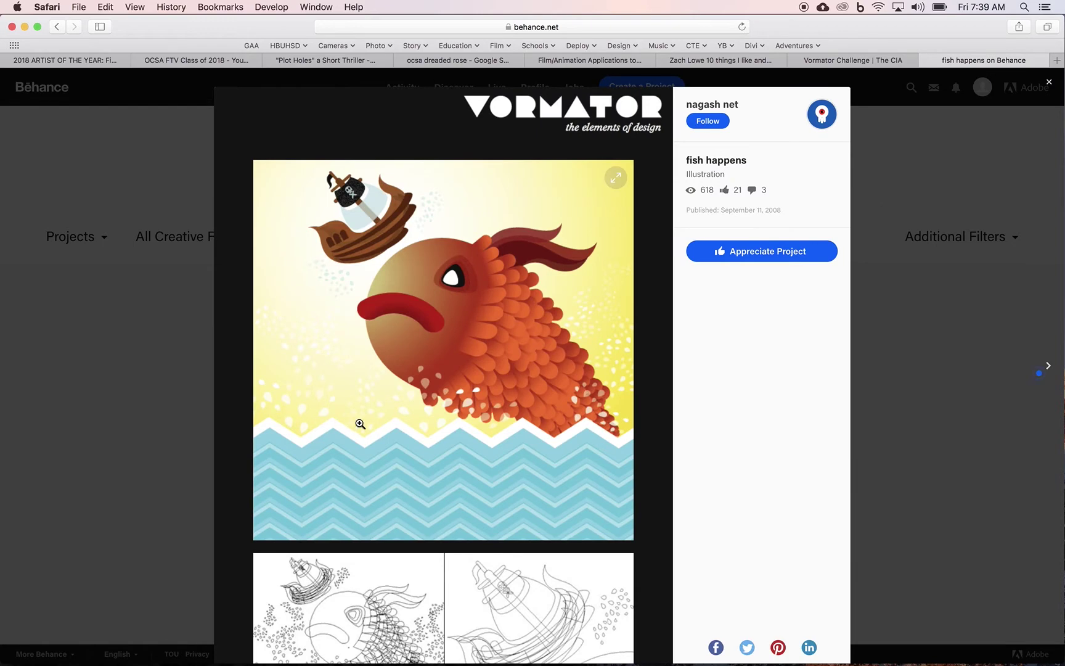
scroll(391, 397, "down", 5)
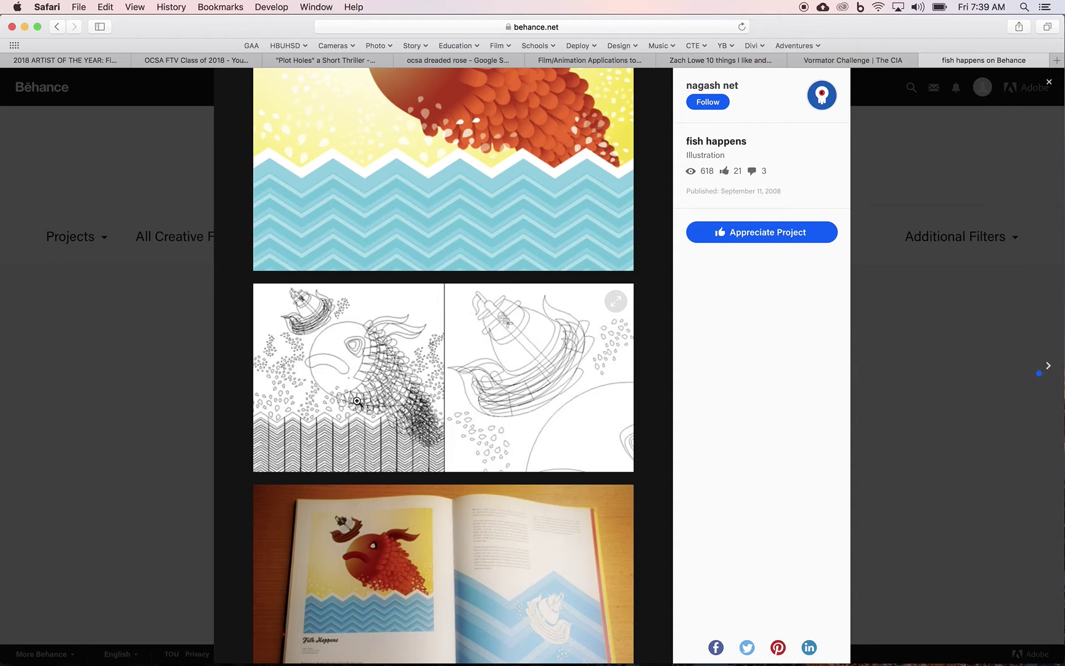
scroll(356, 401, "up", 1)
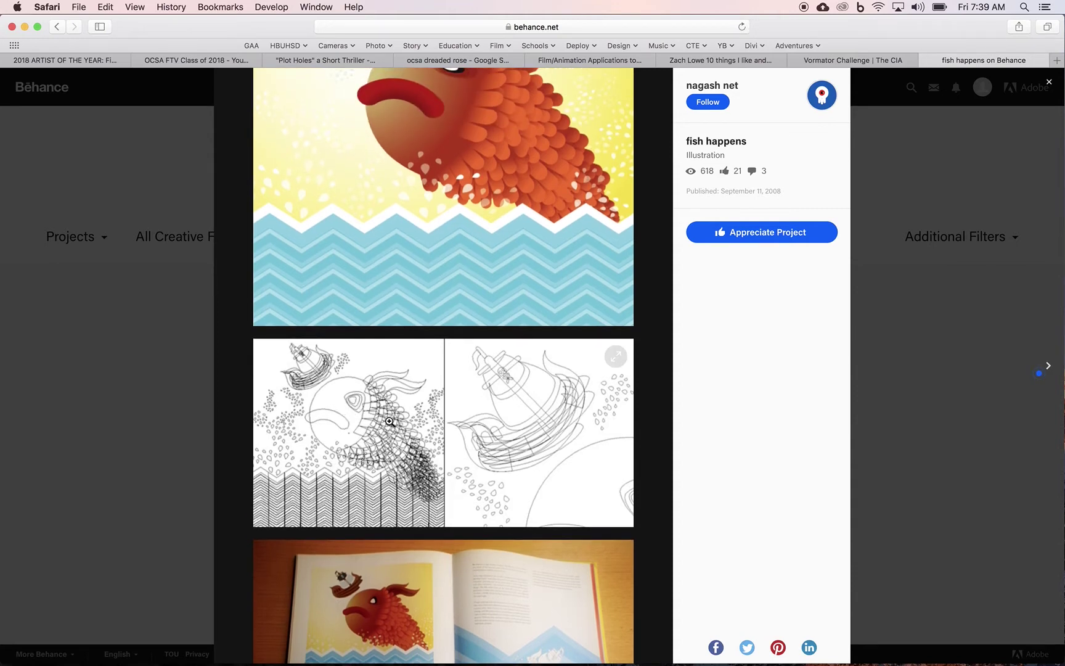
scroll(389, 420, "up", 5)
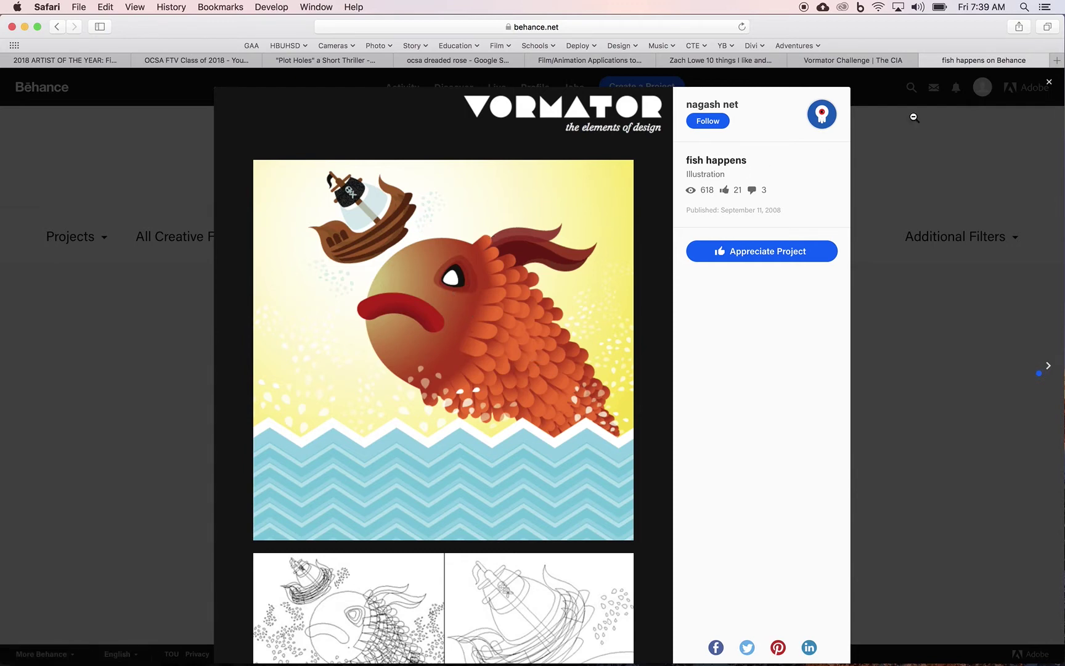
left_click(1048, 366)
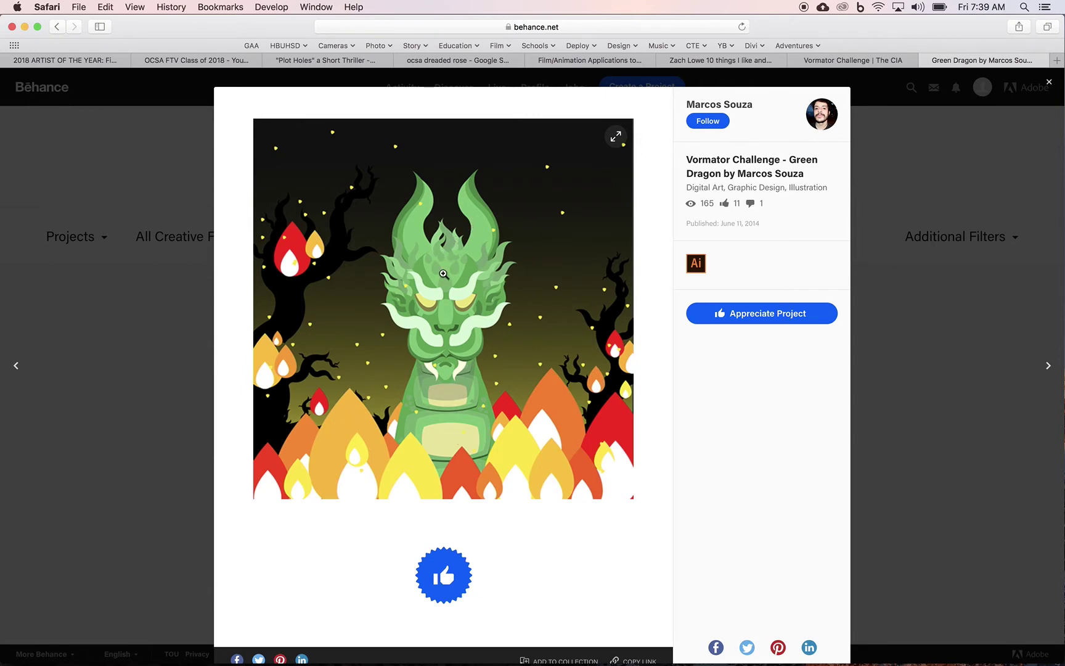
left_click(1050, 83)
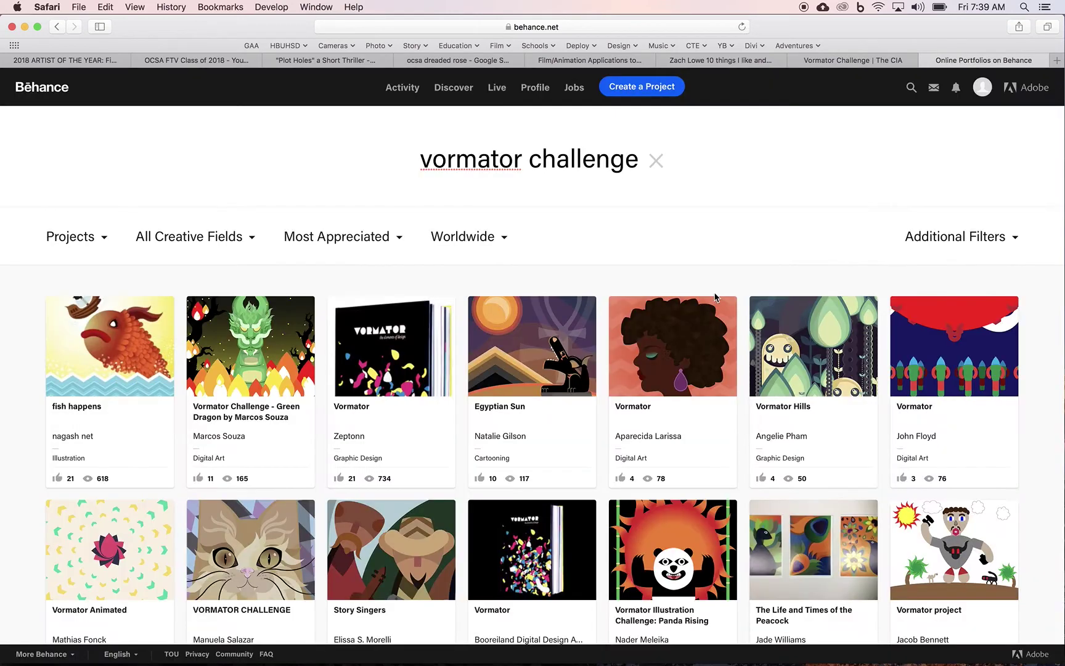
Step: Download the Elements file from the Vormator Challenge page and unpack vormatorTheElements.zip
left_click(844, 63)
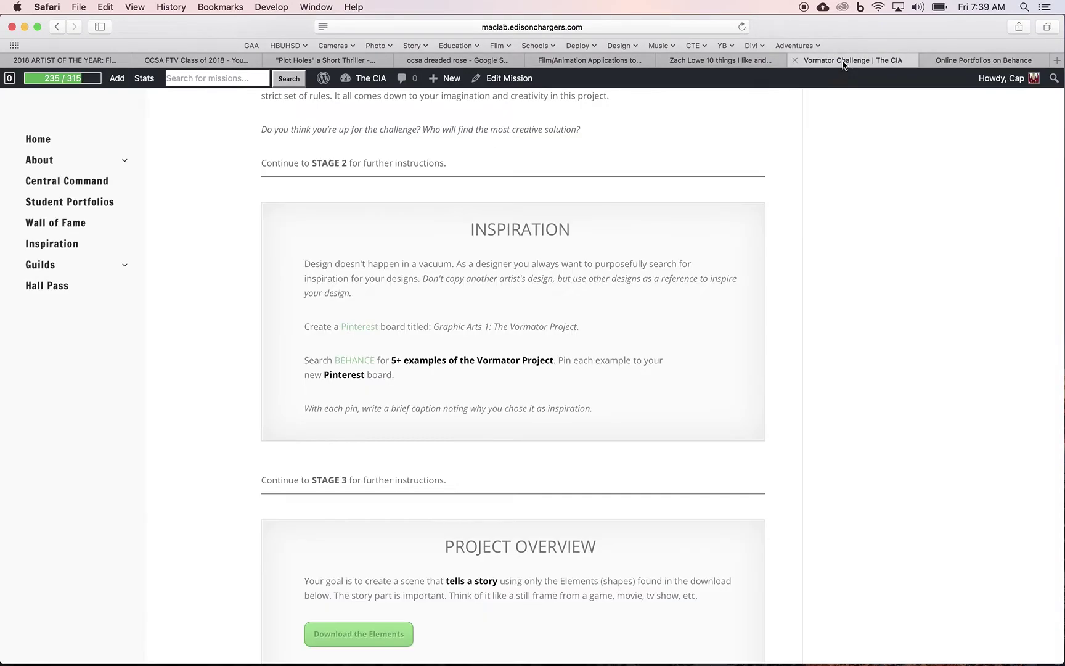
scroll(686, 269, "down", 5)
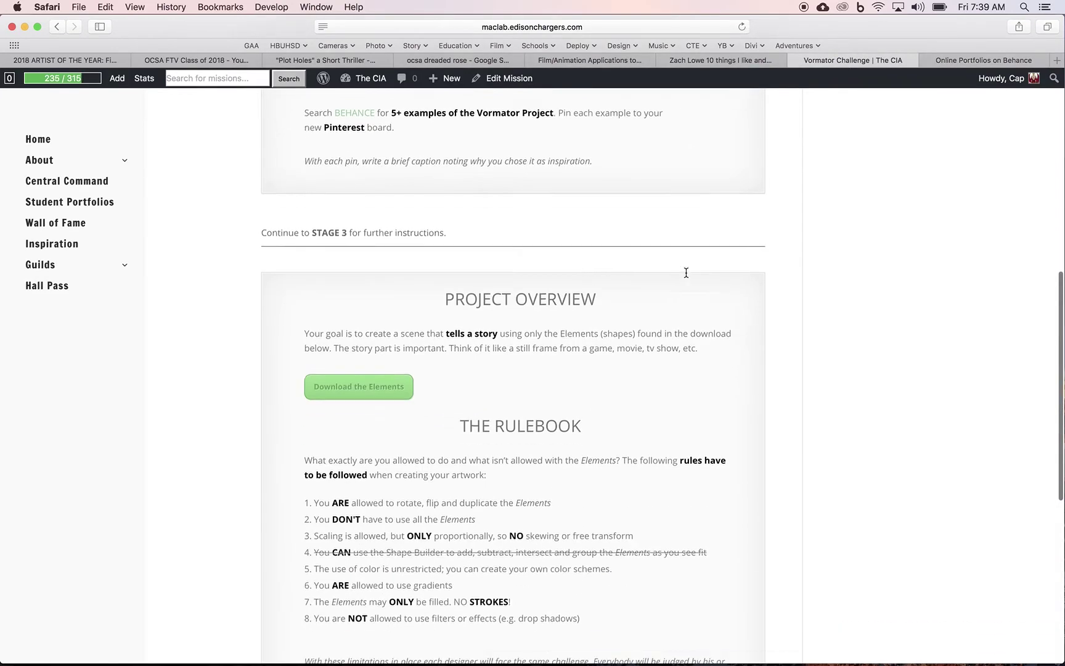
scroll(643, 260, "down", 3)
left_click(358, 303)
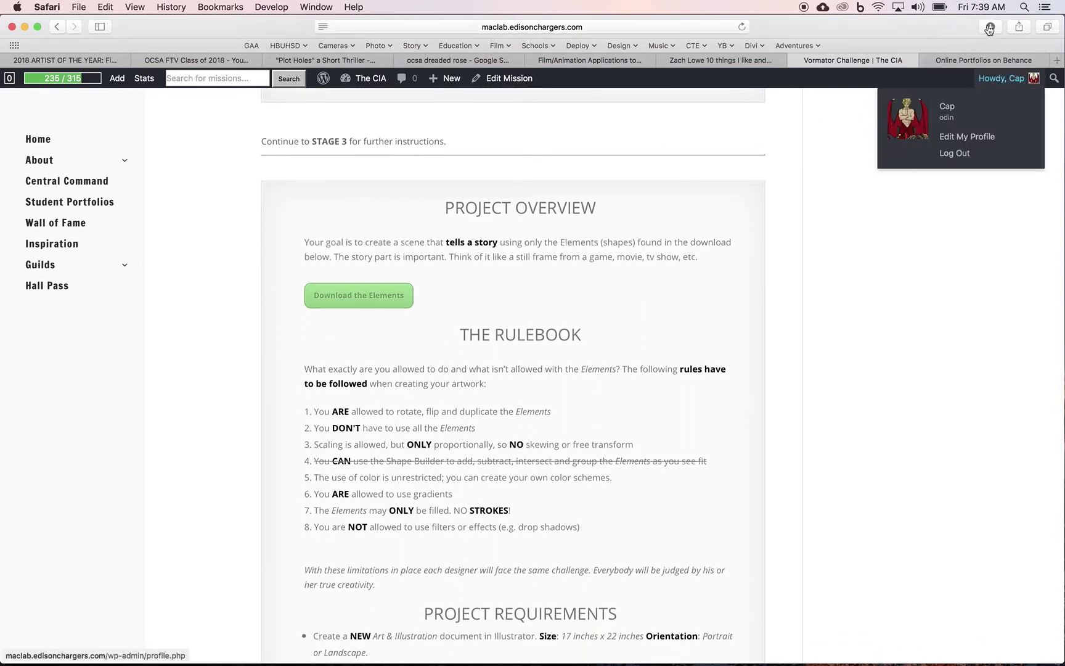
left_click(991, 26)
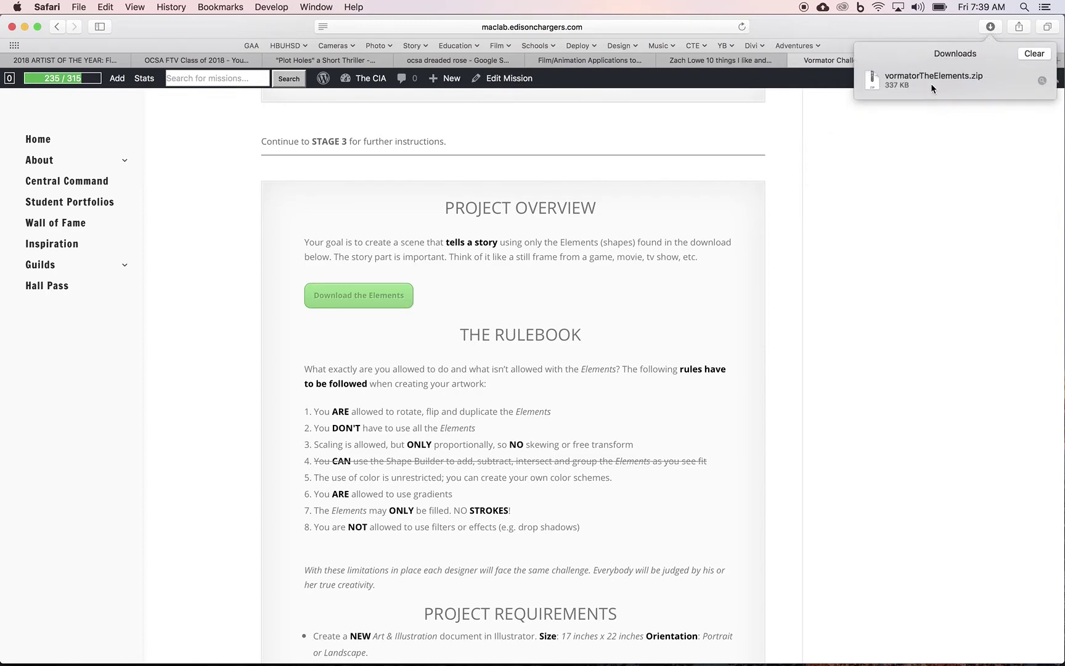
double_click(943, 79)
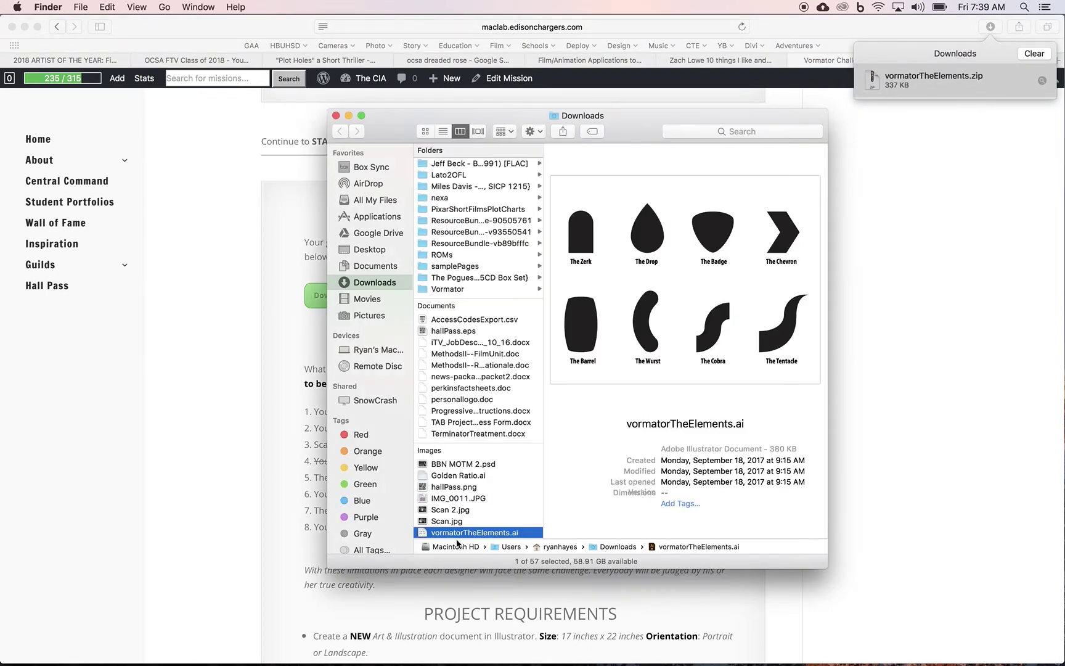
Step: Open vormatorTheElements.ai from the Finder Downloads folder in Illustrator CC
double_click(435, 532)
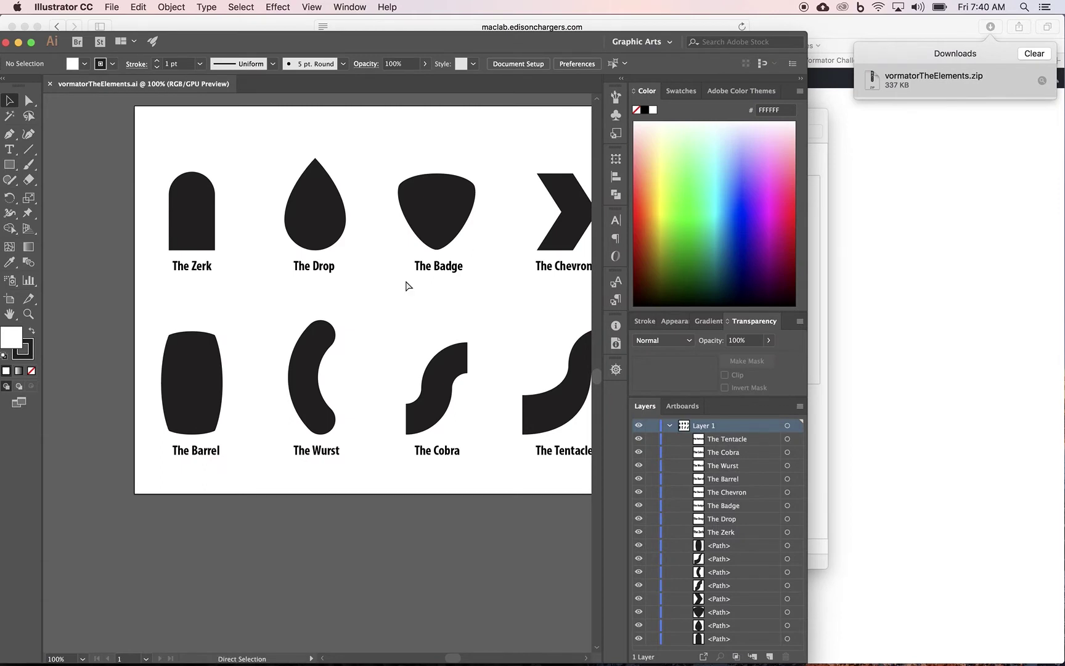
Step: Maximize the Elements document window to full screen, then switch back to Safari
left_click(32, 47)
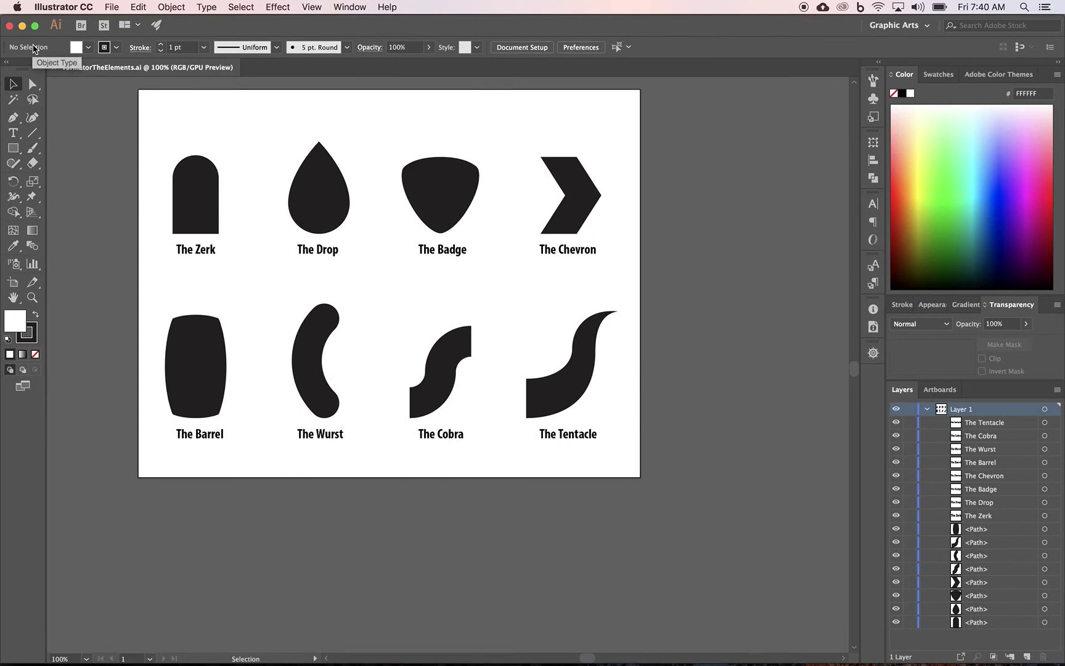
scroll(280, 212, "up", 3)
scroll(280, 211, "left", 3)
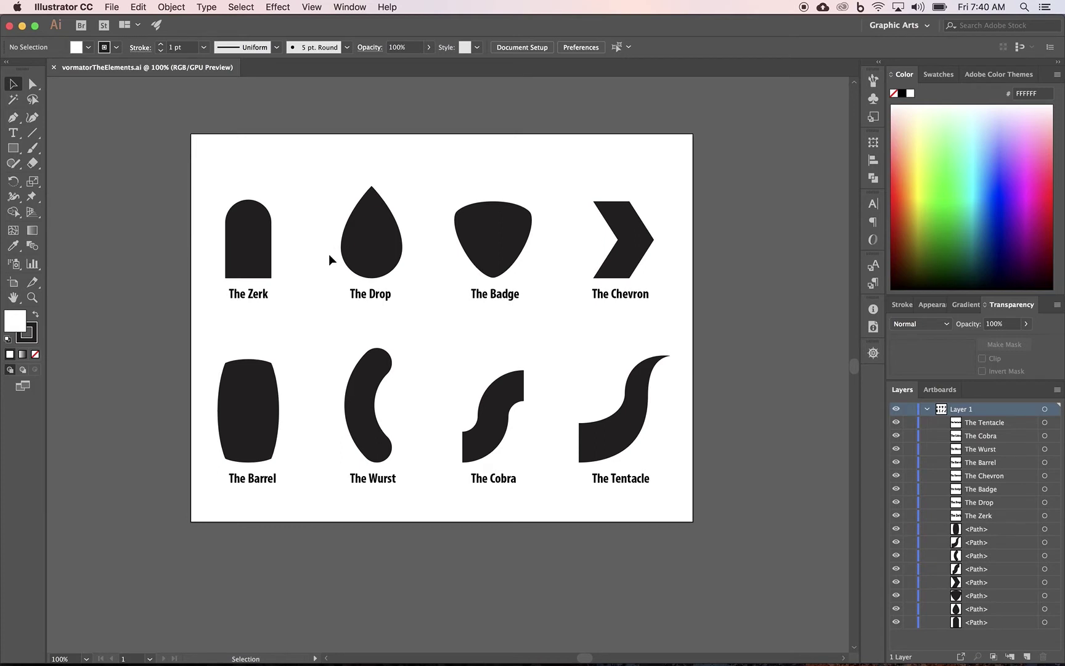
key("a")
key("super+Tab")
key("super+Tab")
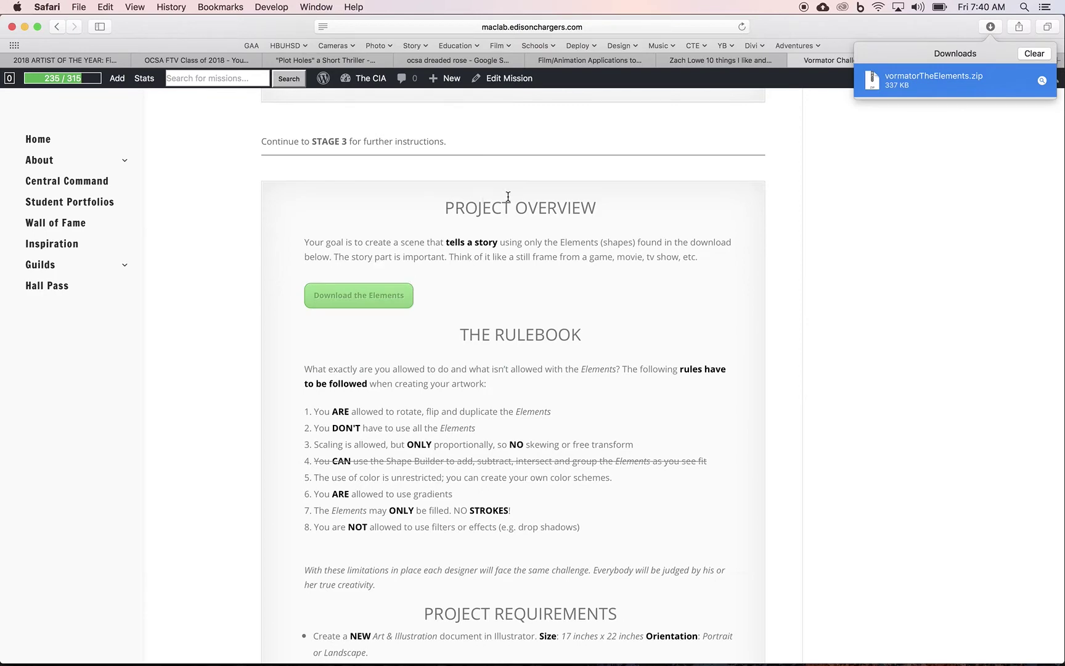
scroll(505, 277, "down", 4)
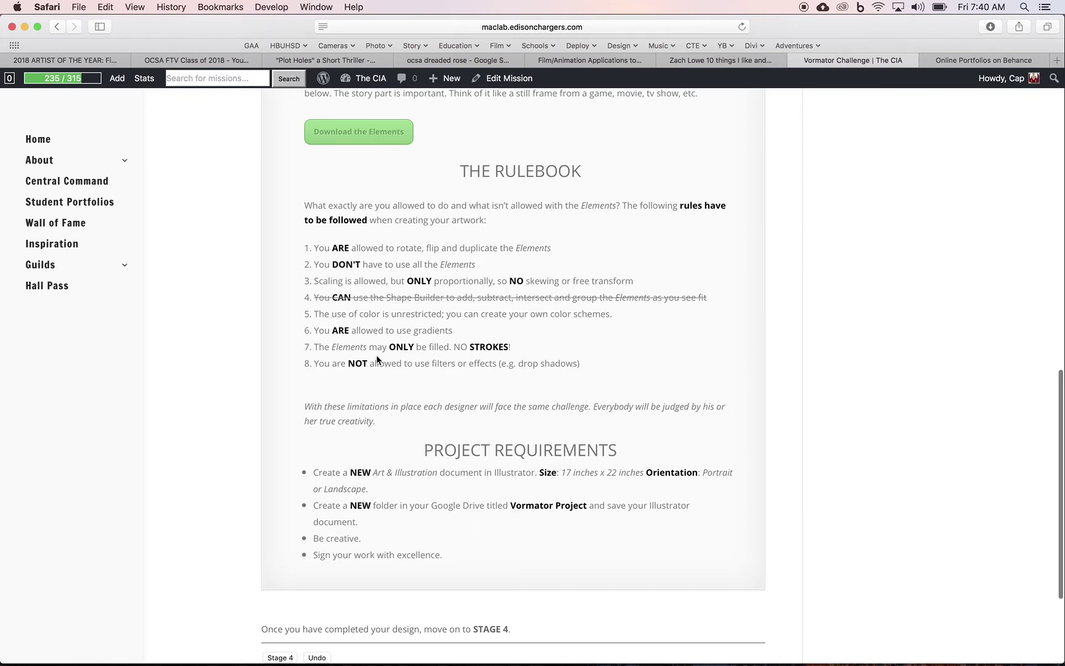
scroll(467, 382, "down", 5)
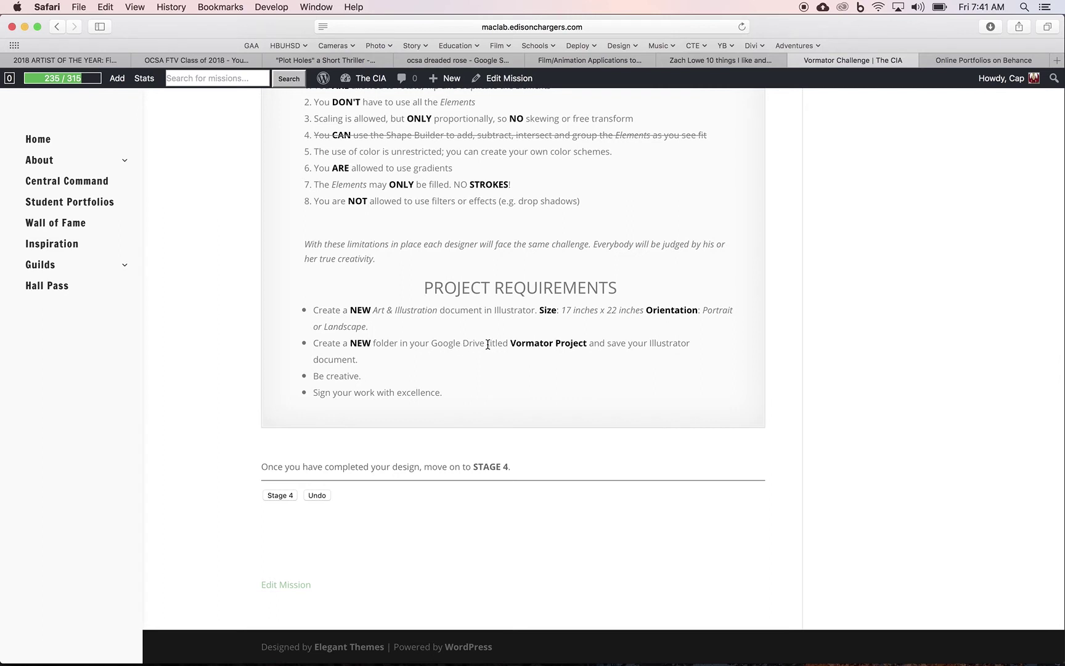
Step: Highlight 'Vormator Project' in the project requirements and switch back to Illustrator
left_click_drag(509, 344, 585, 343)
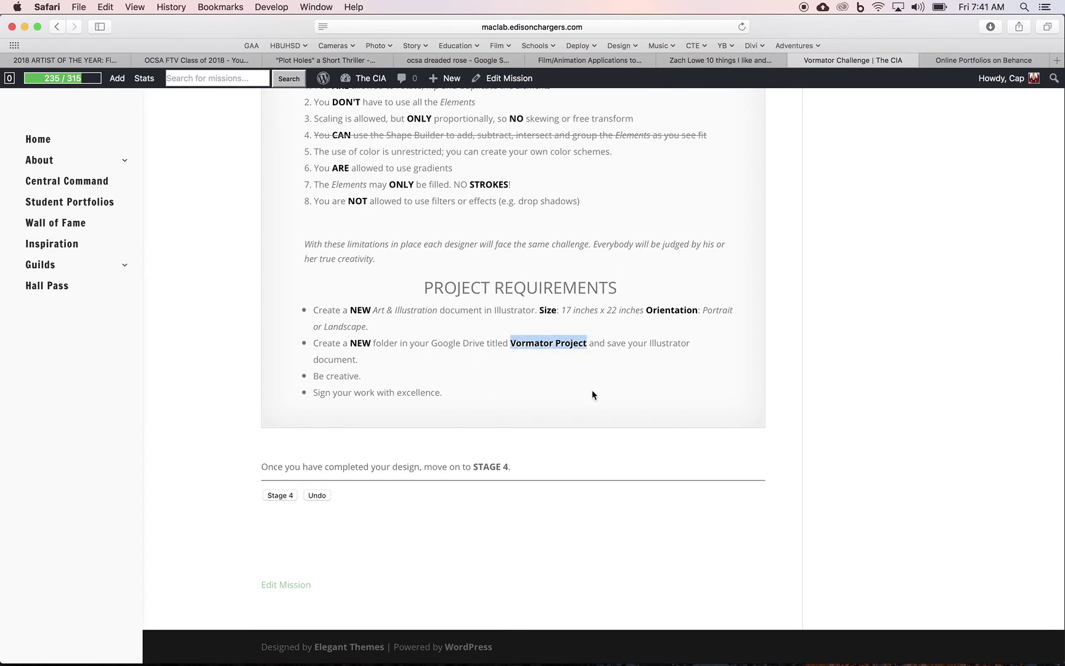
key("super+Tab")
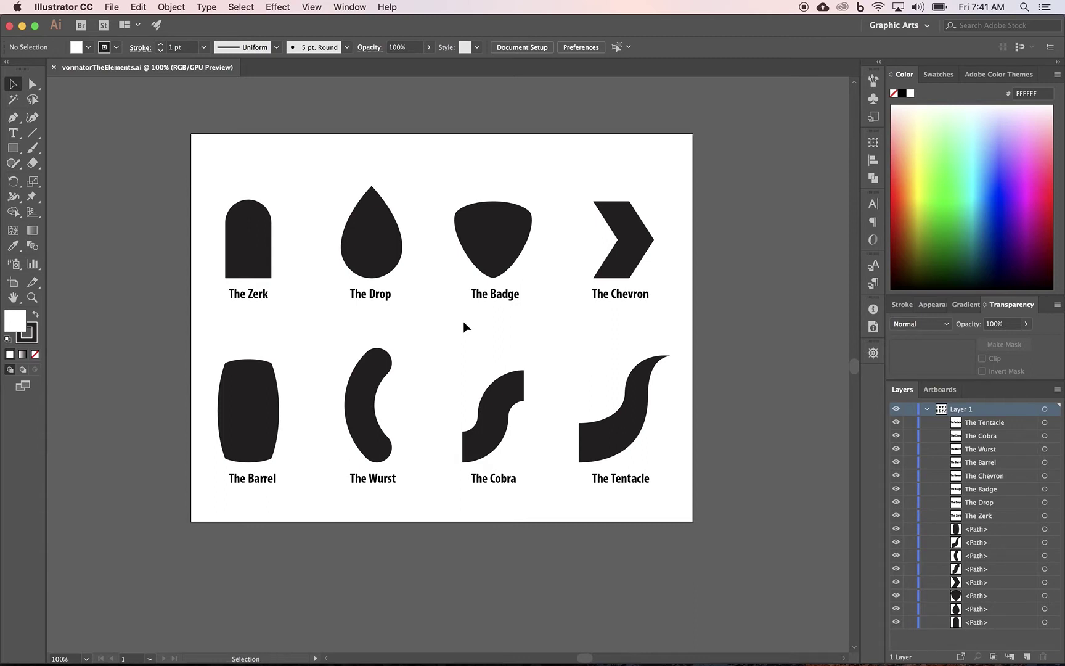
Step: Start a new document from the Art & Illustration presets, measured in inches
key("ctrl+n")
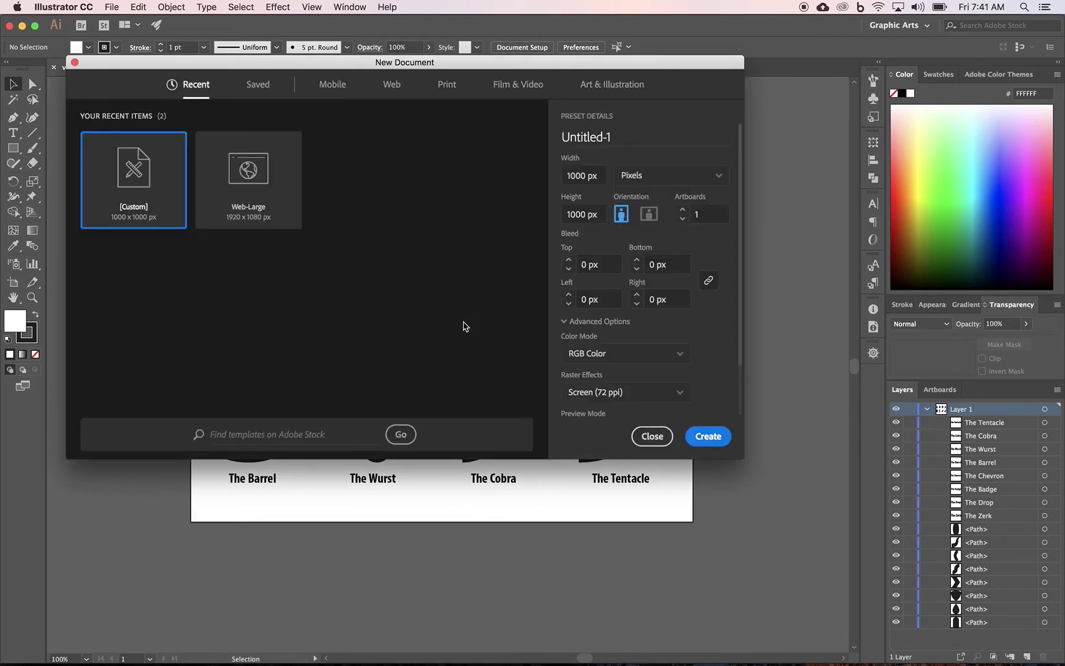
left_click(74, 62)
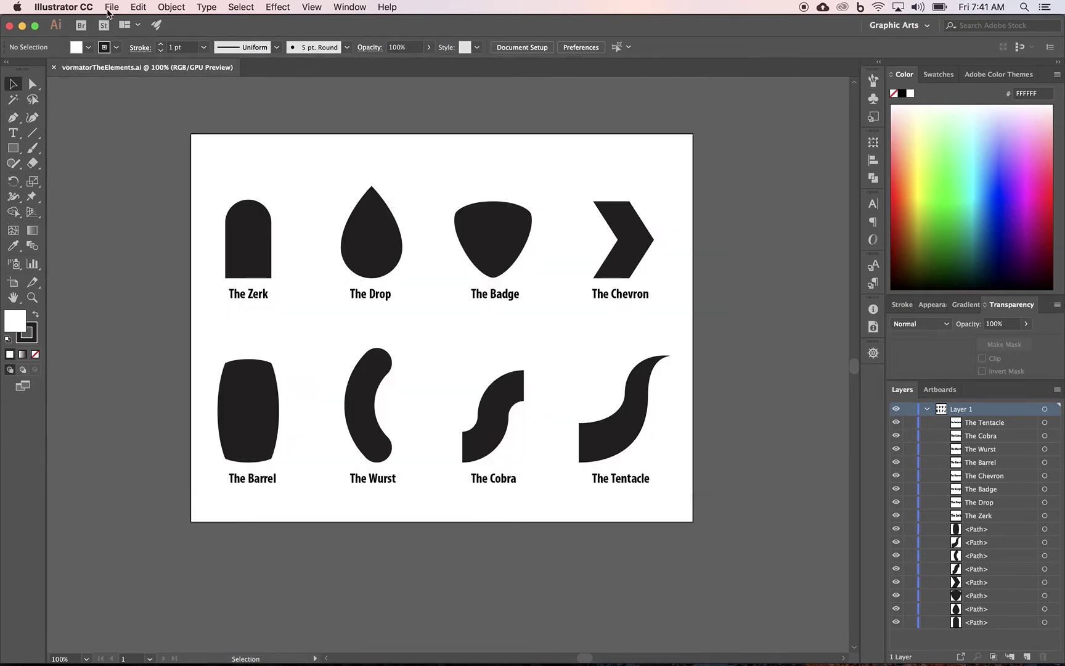
left_click(109, 8)
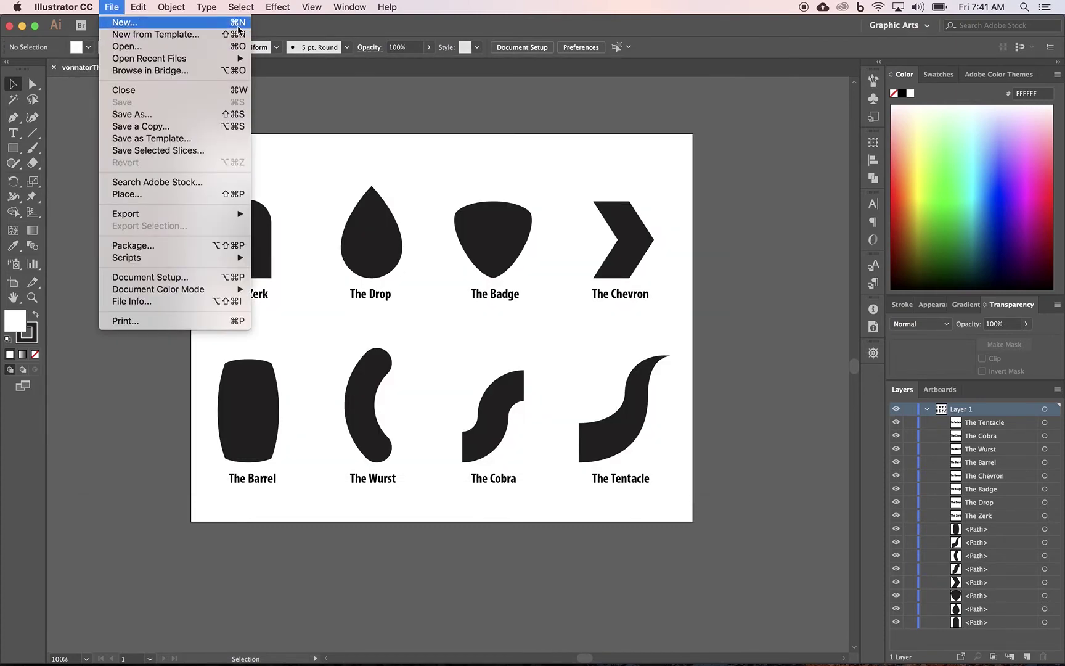
left_click(150, 23)
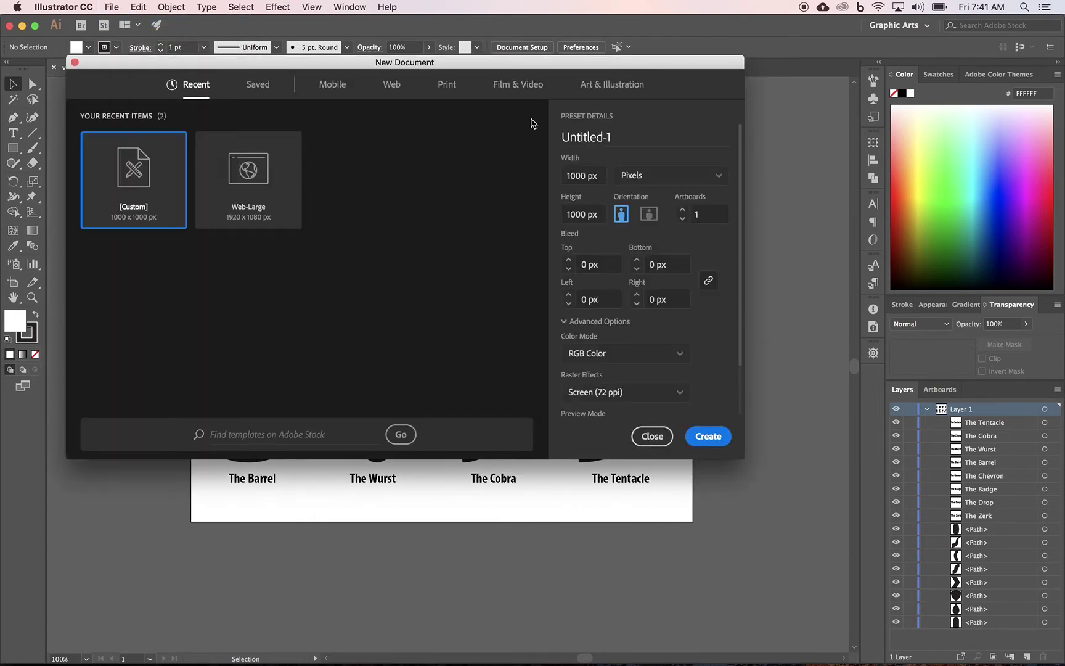
left_click(604, 86)
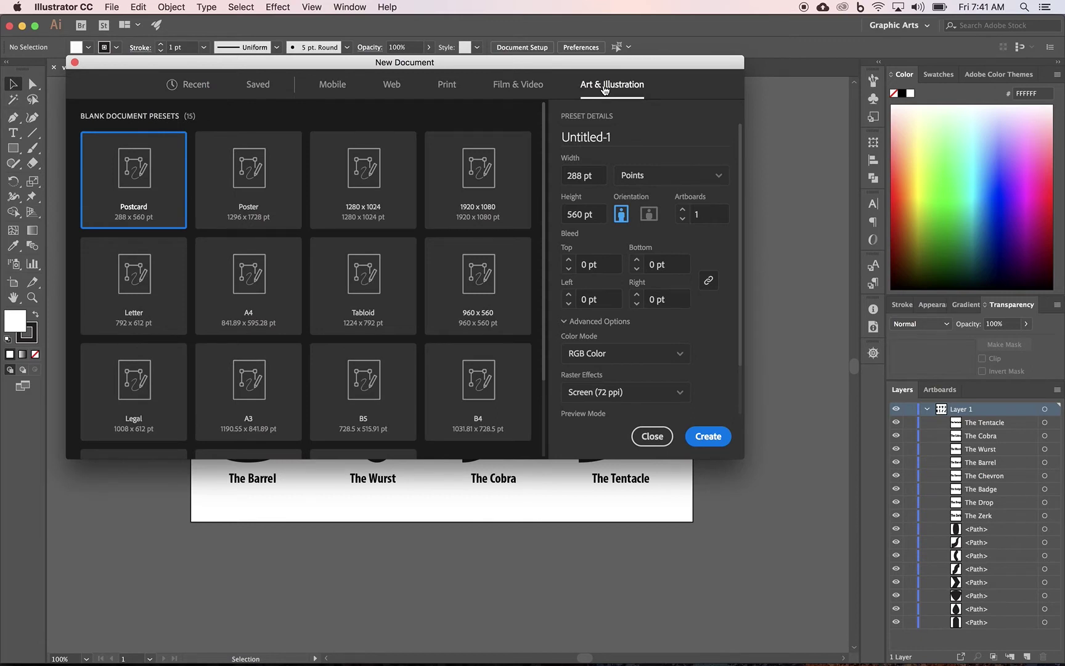
left_click(721, 176)
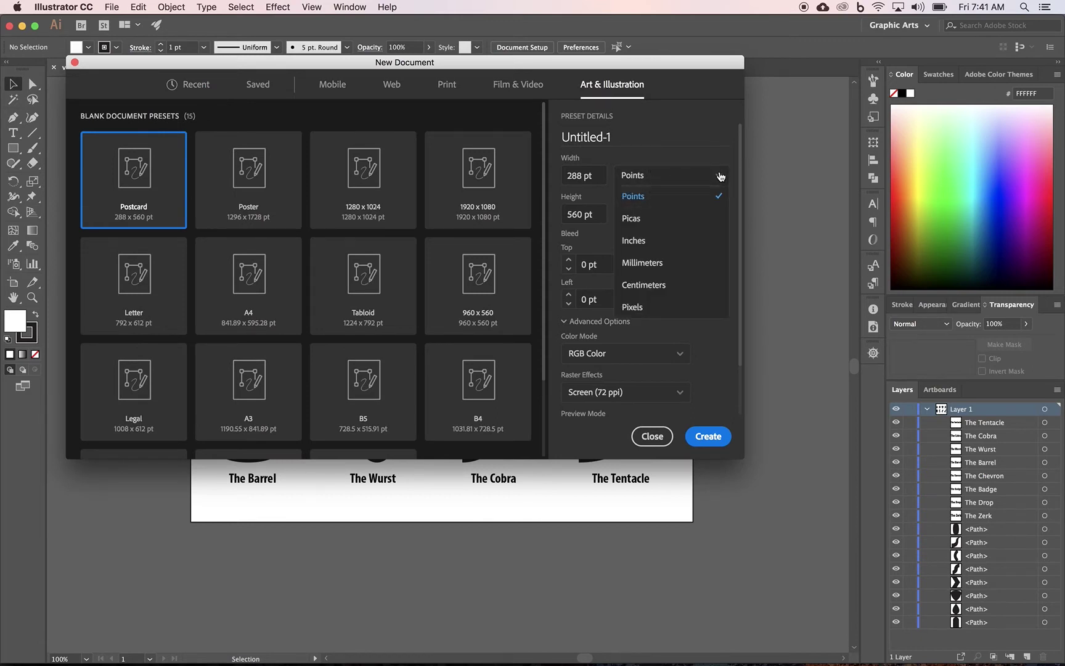
left_click(632, 240)
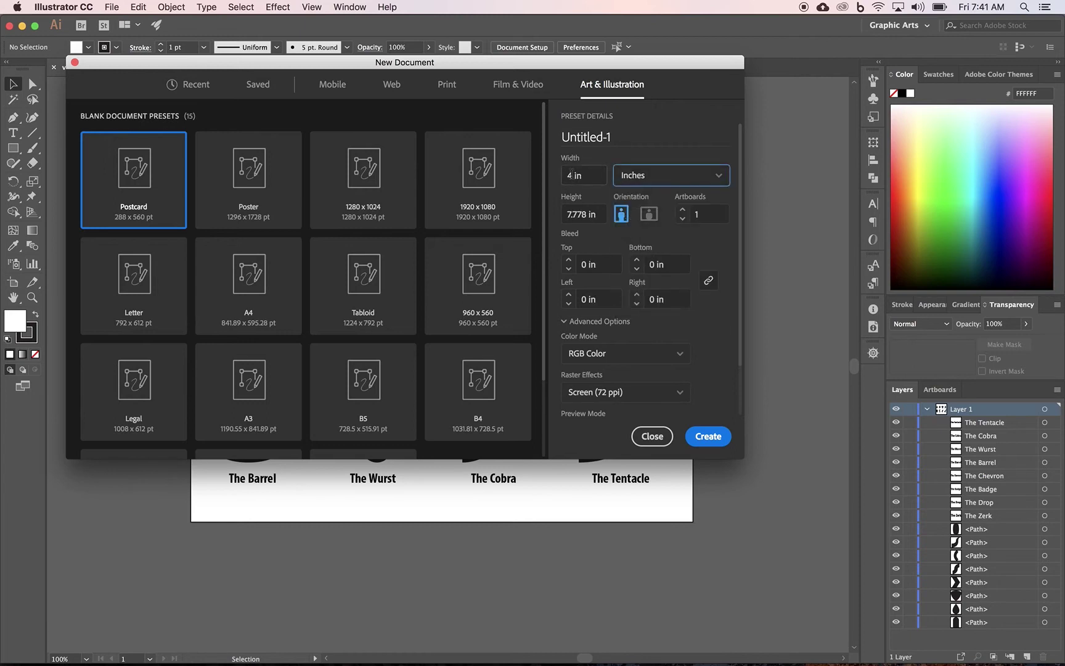
Step: Make it 22 × 17 in landscape, name it 'Vormator Challenge', and create it
double_click(571, 175)
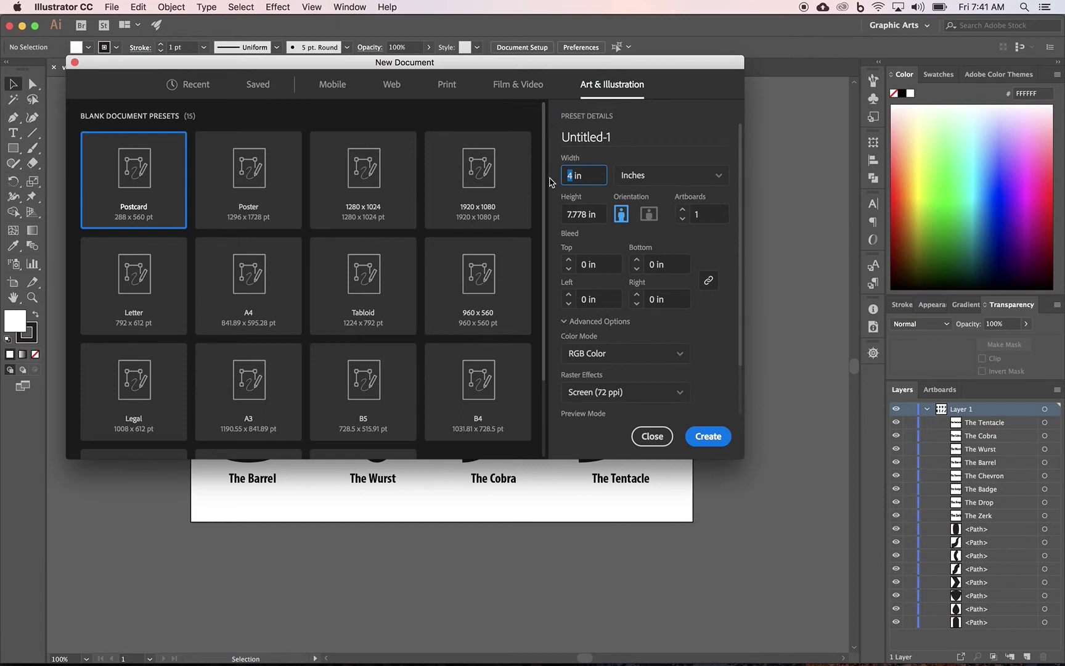
type("22")
key("Tab")
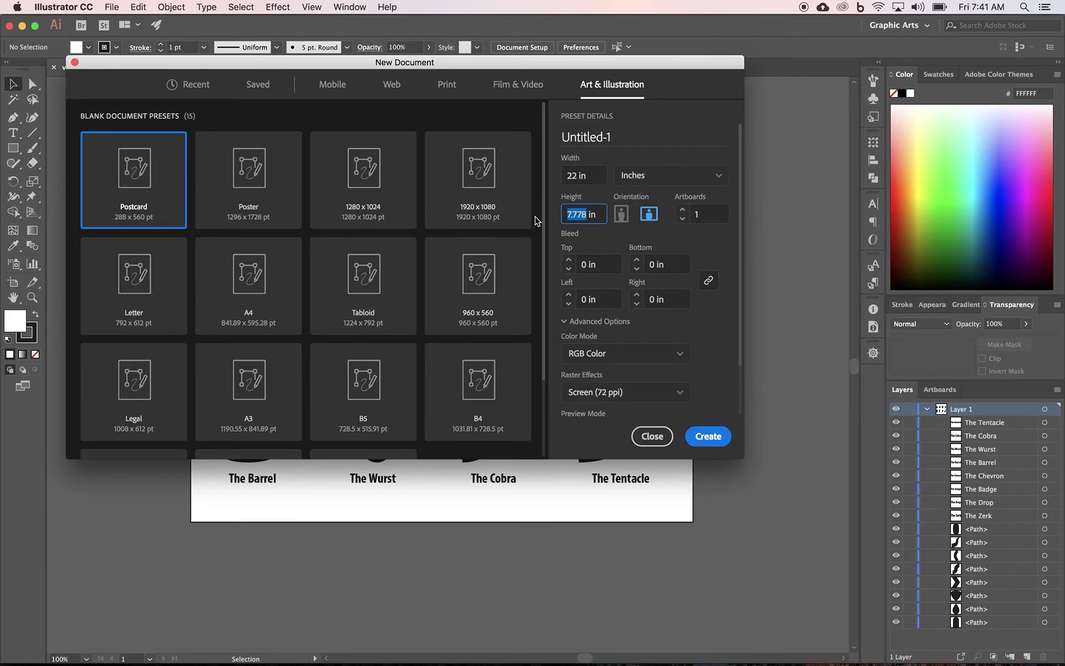
type("17")
key("Tab")
left_click(621, 217)
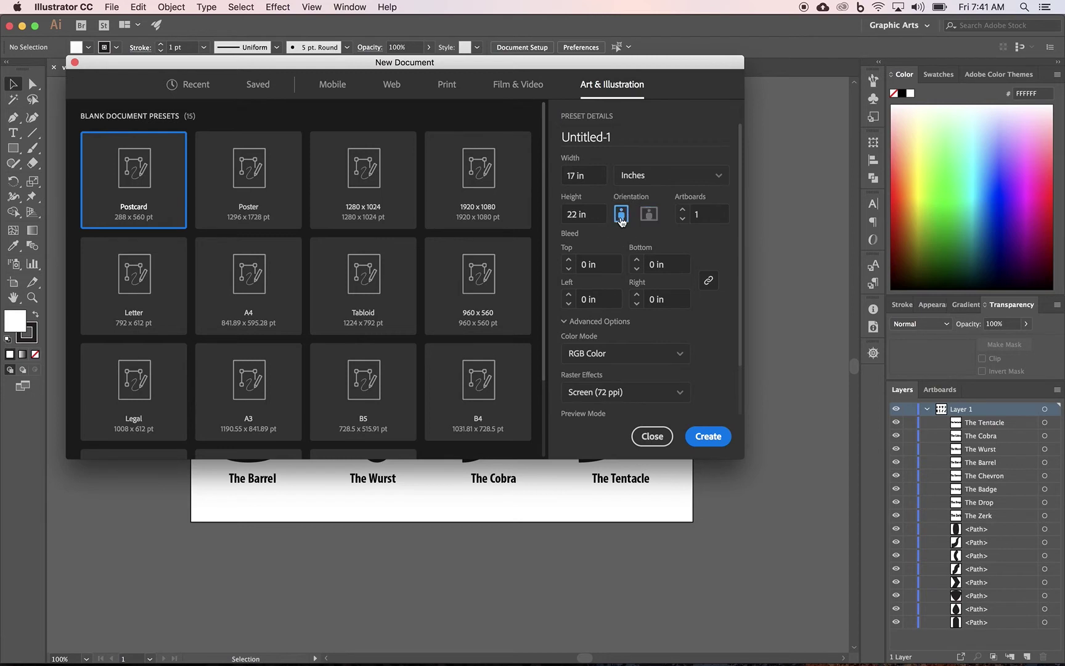
left_click(648, 214)
left_click(615, 134)
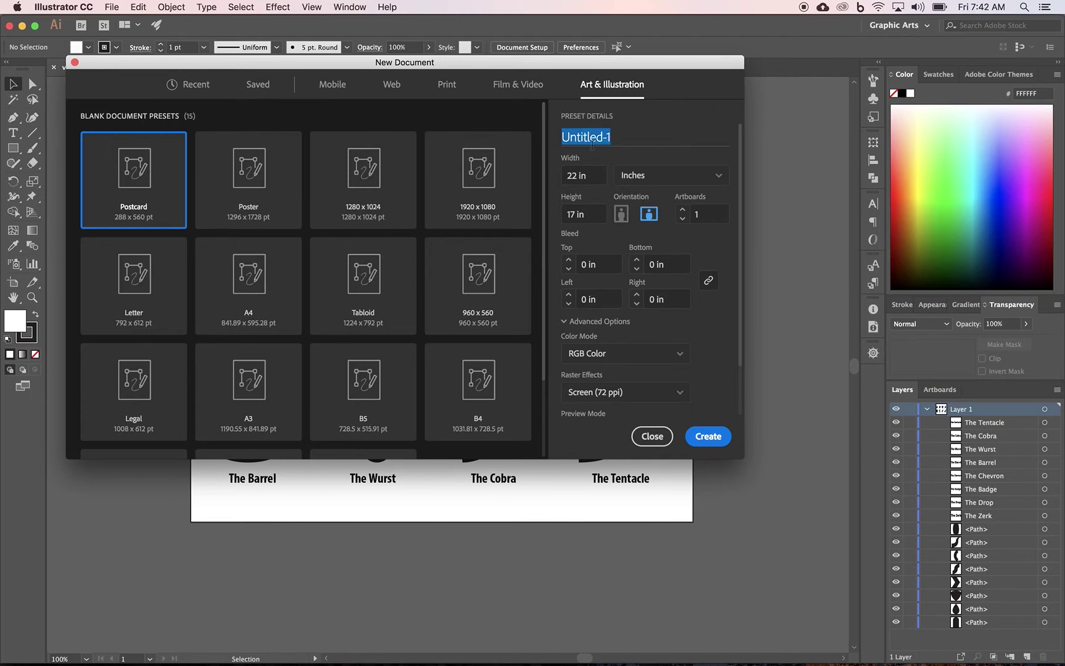
type("V")
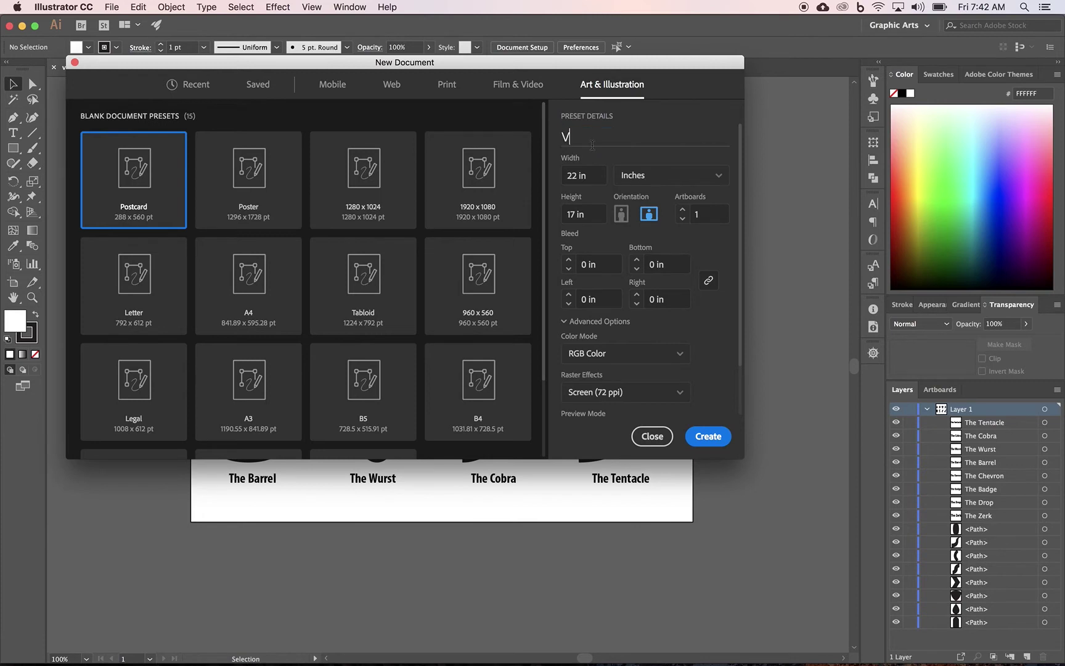
type("om")
key("BackSpace")
type("rmator ")
type("Challenge")
left_click(708, 438)
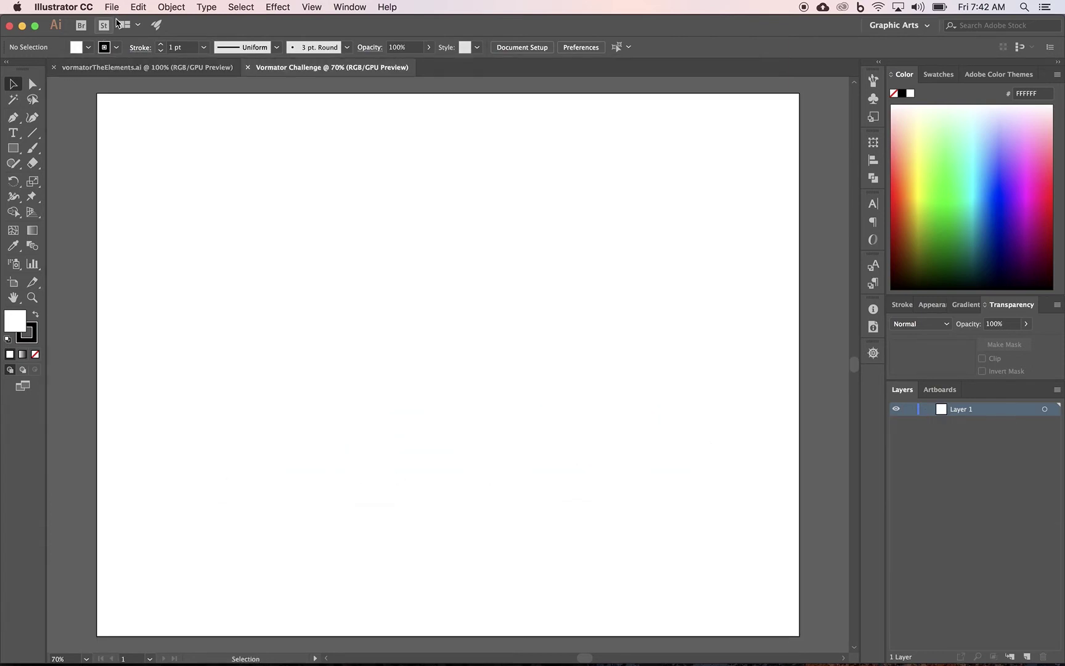
Step: Save as Vormator Challenge.ai in a new Google Drive folder 'Vormator Challenge', default options
left_click(111, 7)
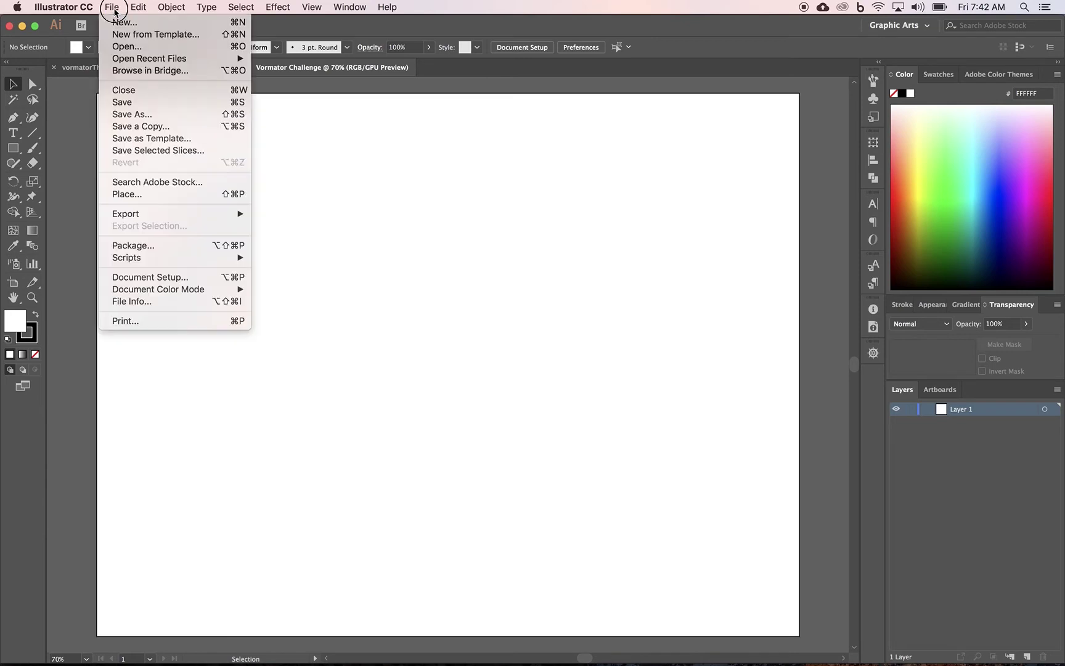
left_click(135, 114)
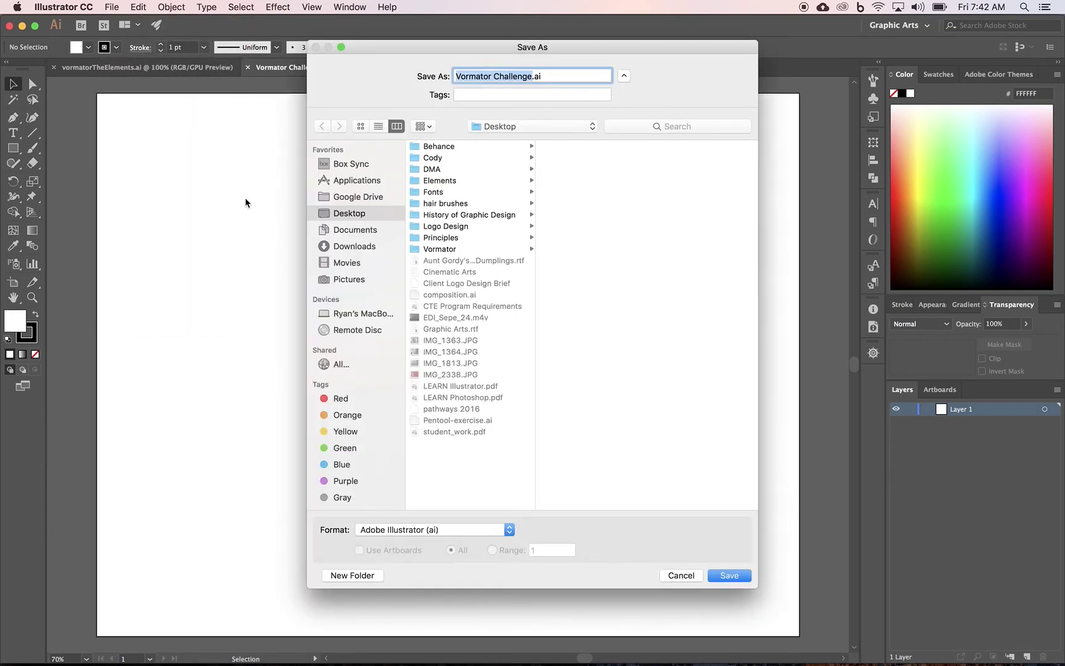
left_click(350, 198)
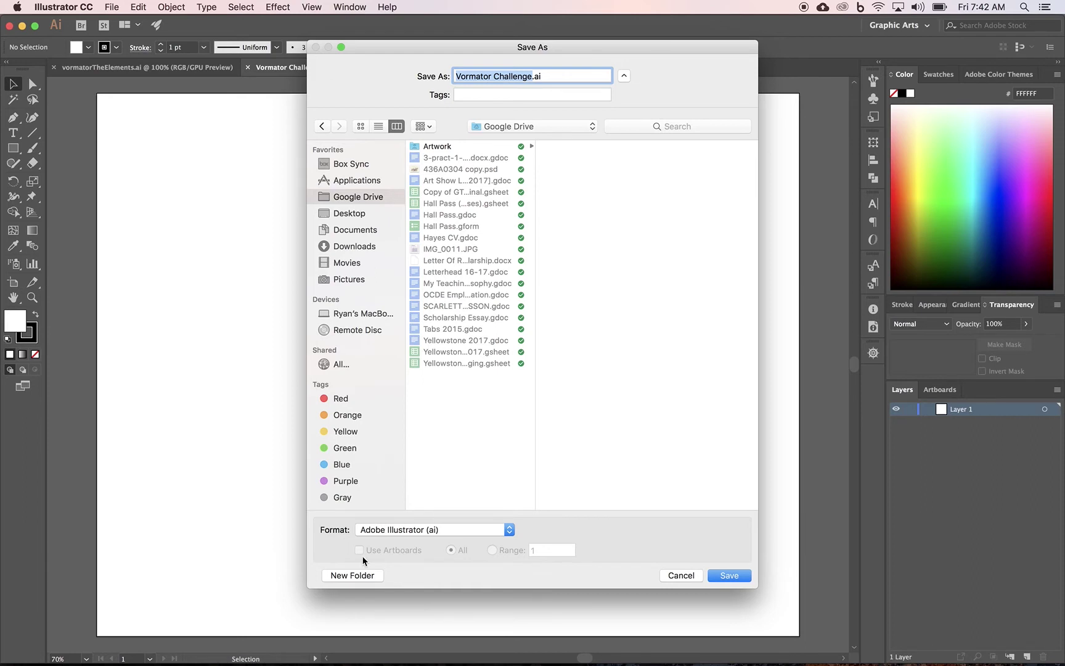
left_click(351, 575)
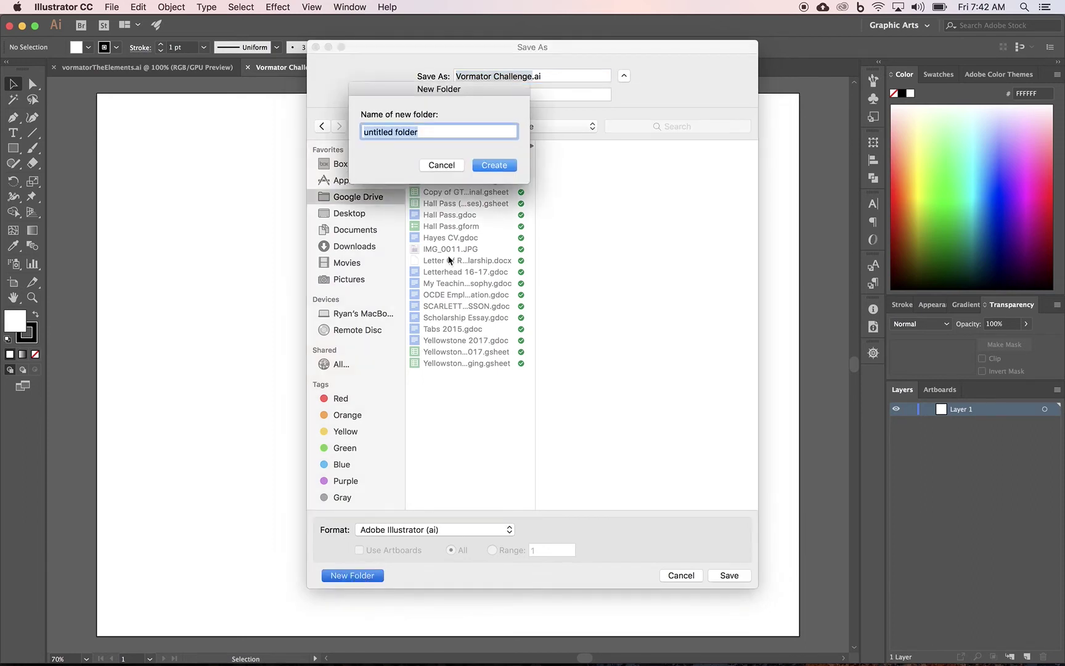
type("Vormatpr")
key("BackSpace")
key("BackSpace")
type("or Challenge")
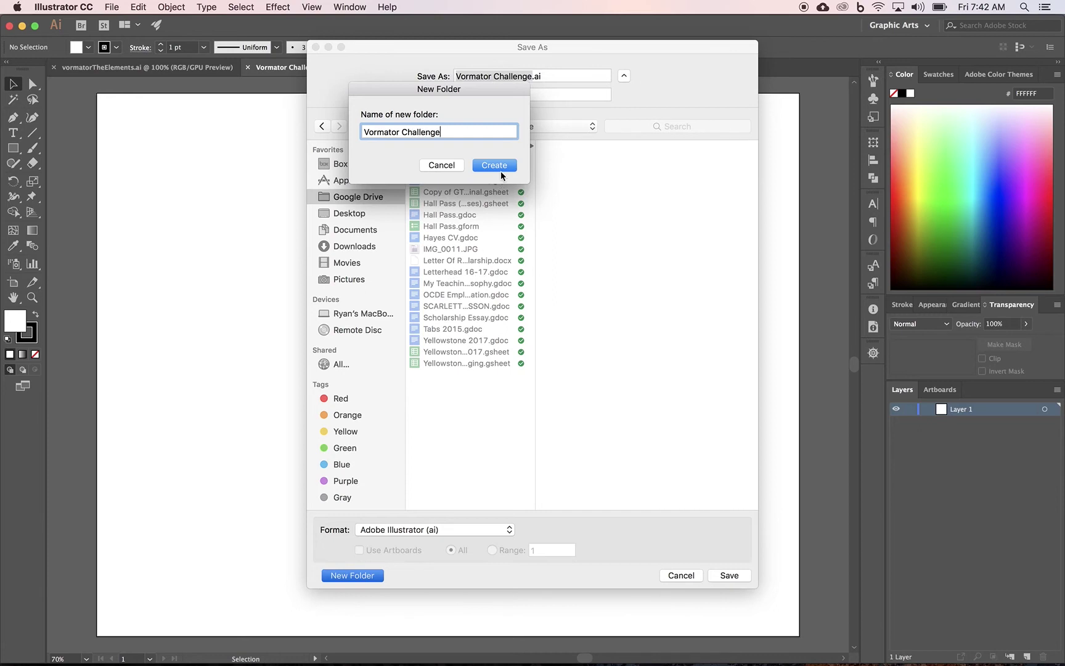
left_click(500, 169)
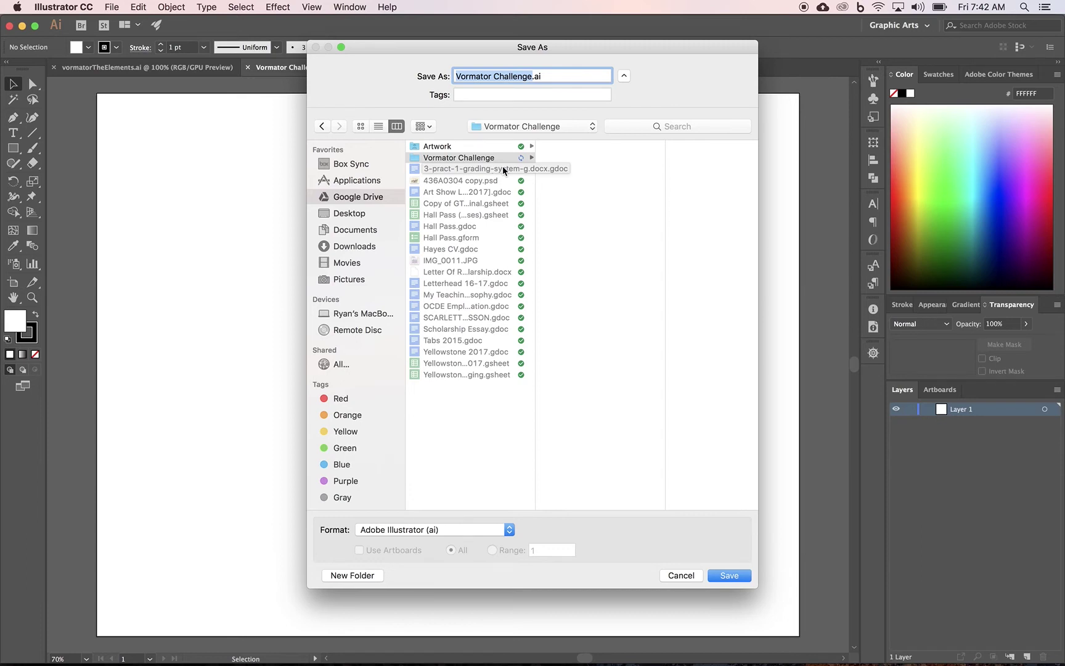
left_click(491, 157)
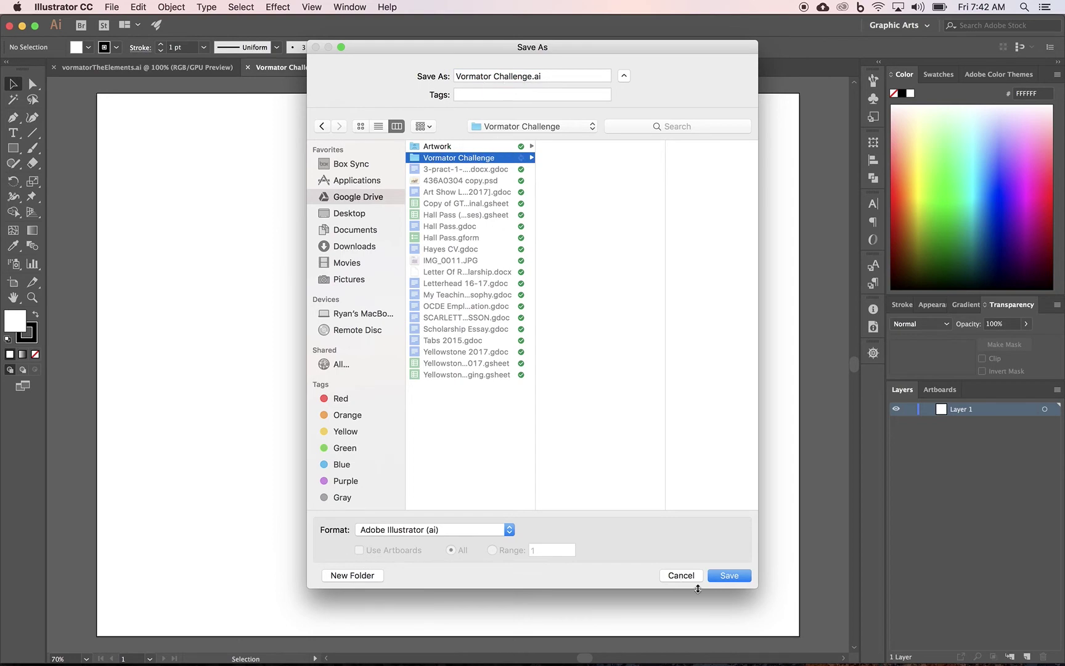
left_click(731, 576)
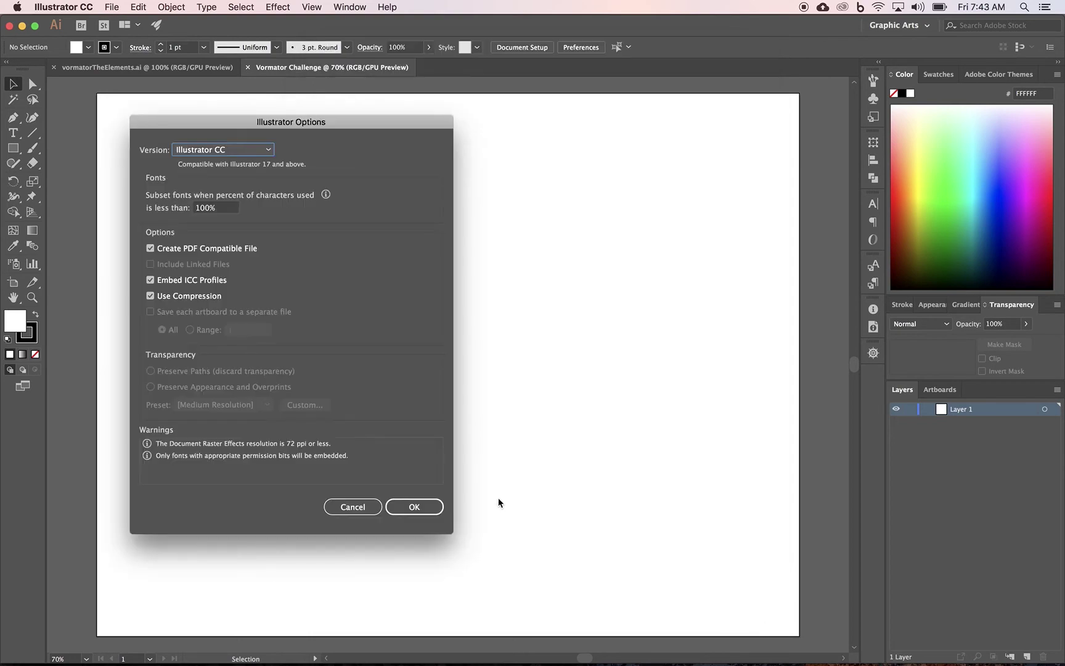
left_click(411, 506)
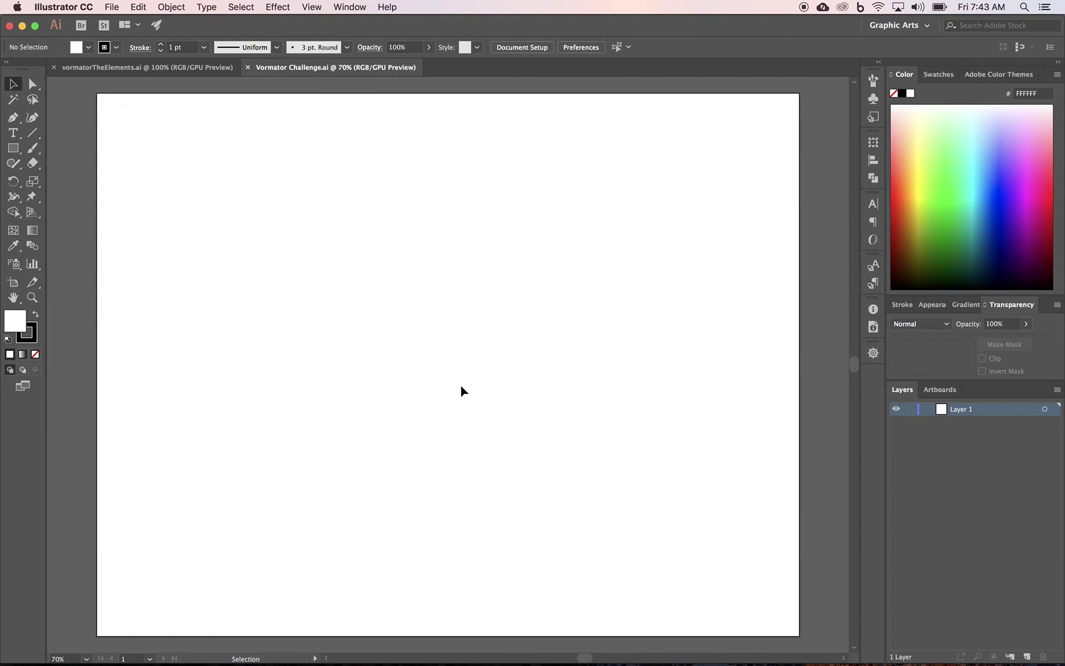
Step: Paste the top row of four element shapes into Vormator Challenge, near the artboard top
left_click(120, 68)
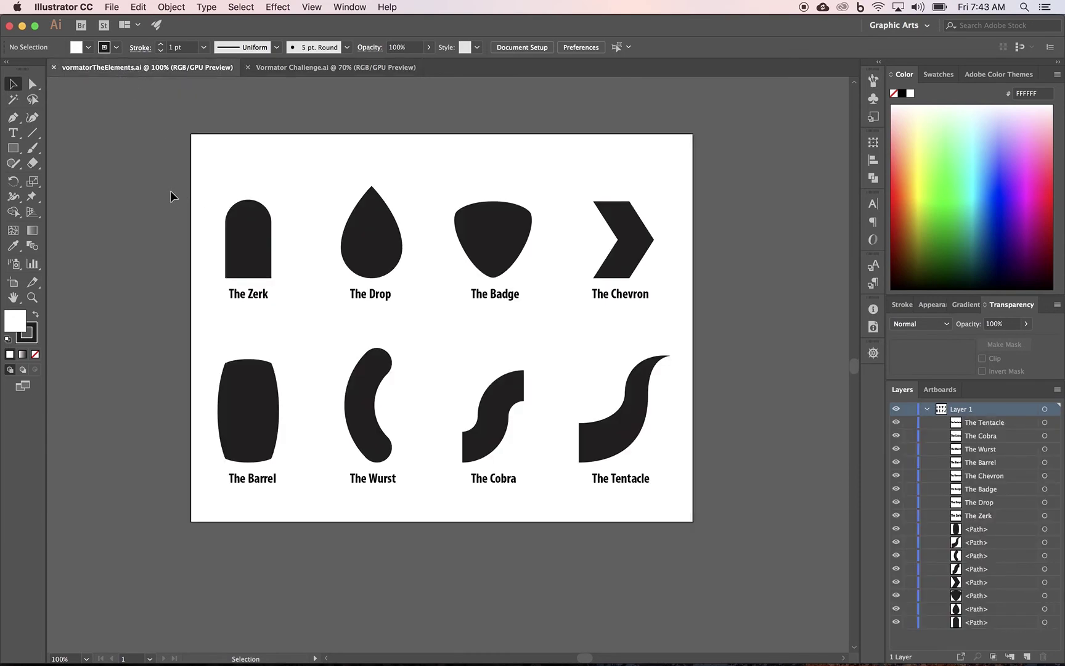
left_click_drag(205, 191, 652, 251)
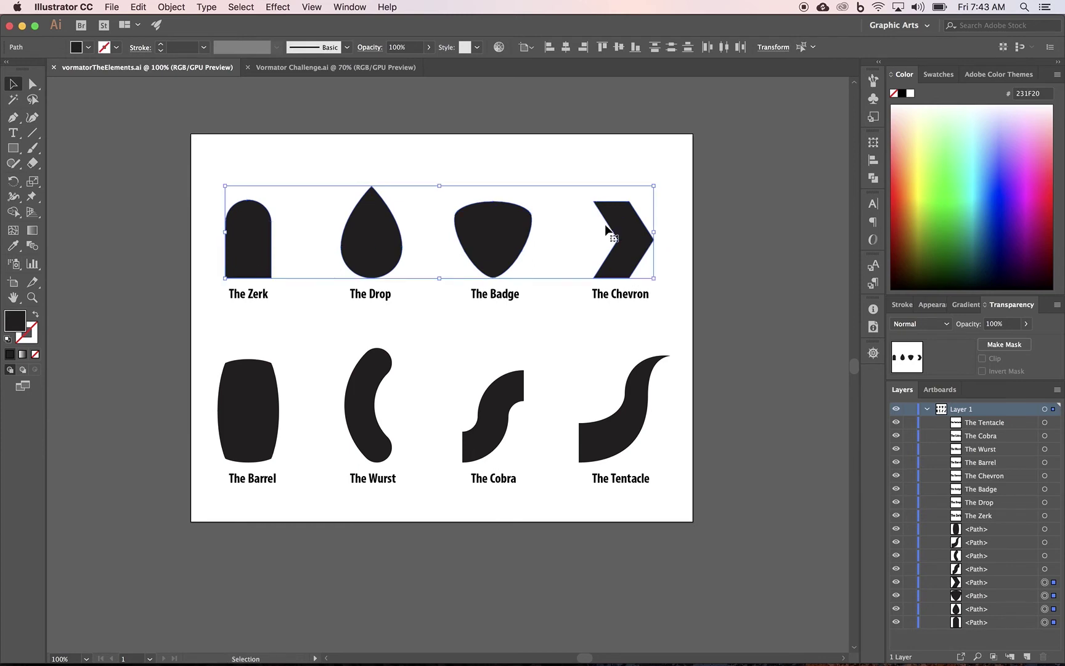
left_click(383, 67)
key("a")
key("super+v")
key("v")
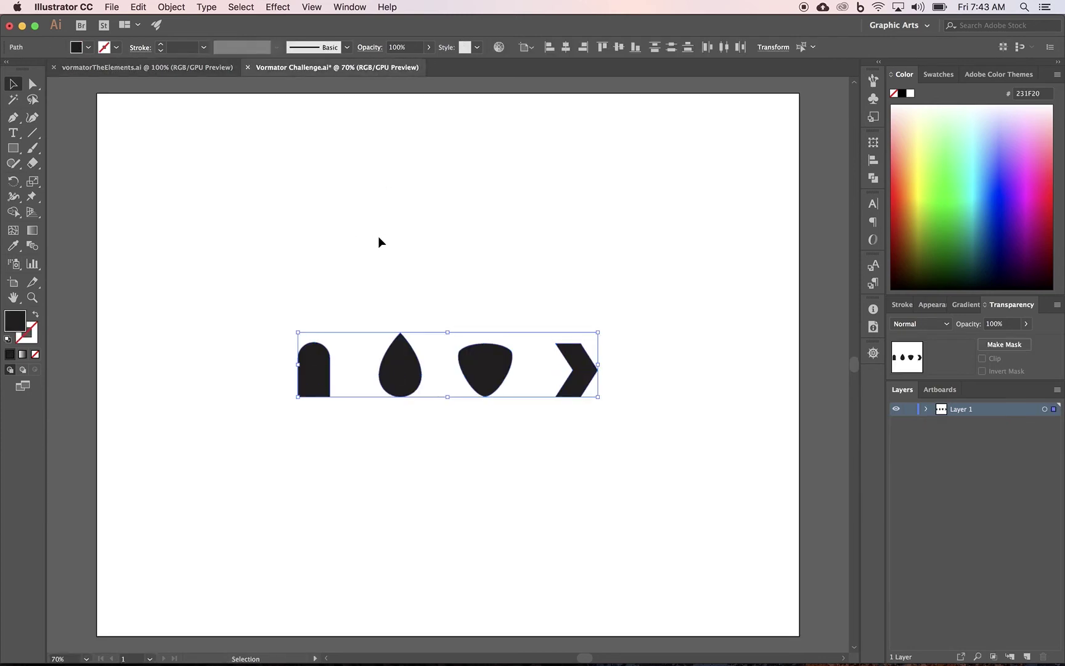
left_click(392, 354)
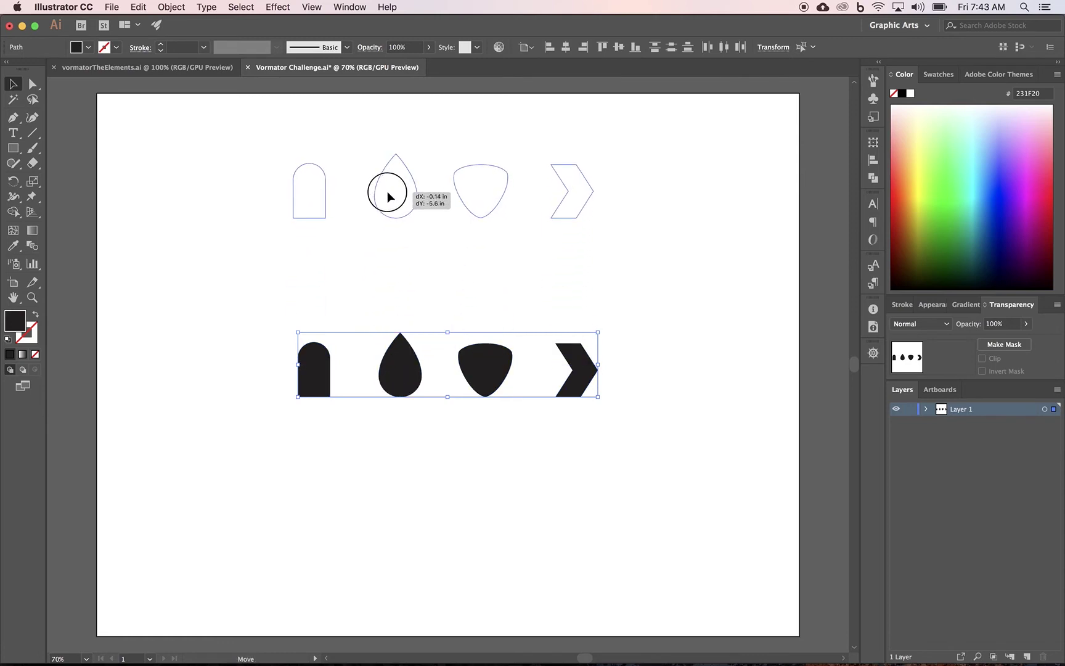
left_click_drag(391, 354, 387, 175)
Step: Paste The Barrel, Wurst, Cobra and Tentacle from the element sheet into Vormator Challenge
left_click(188, 73)
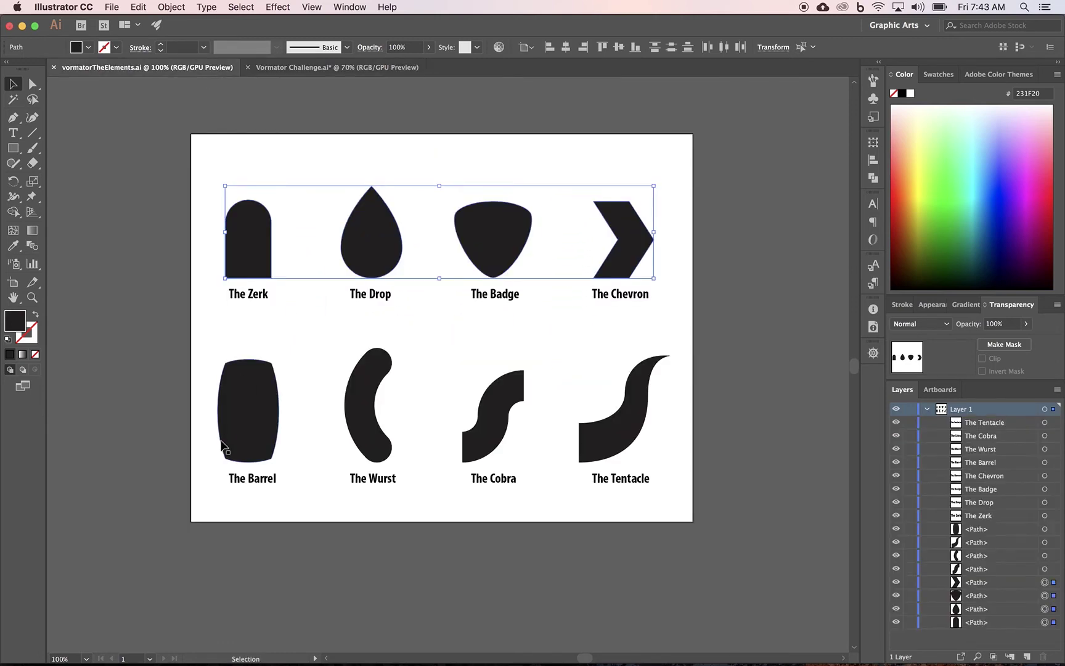
left_click(184, 402)
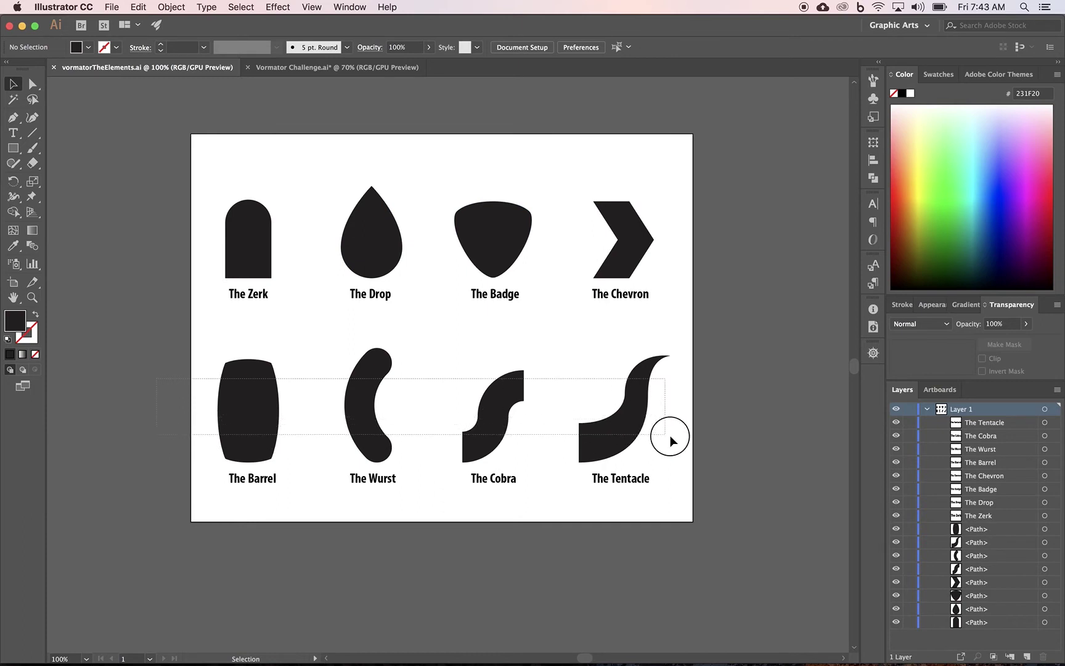
left_click_drag(391, 441, 671, 435)
key("v")
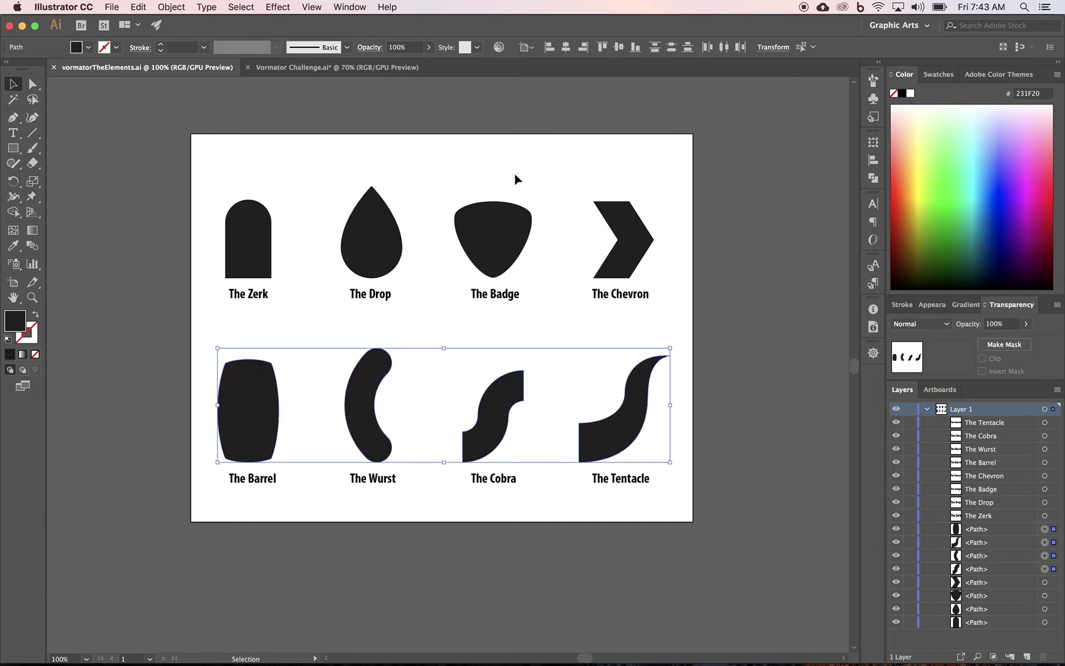
left_click(408, 67)
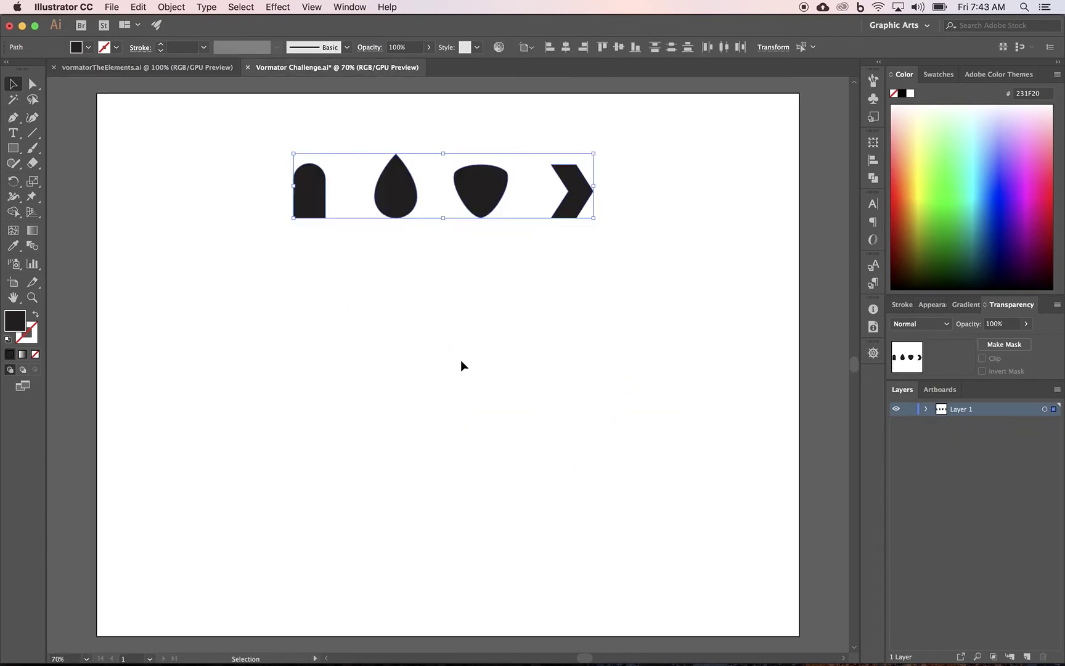
left_click(456, 398)
key("super+v")
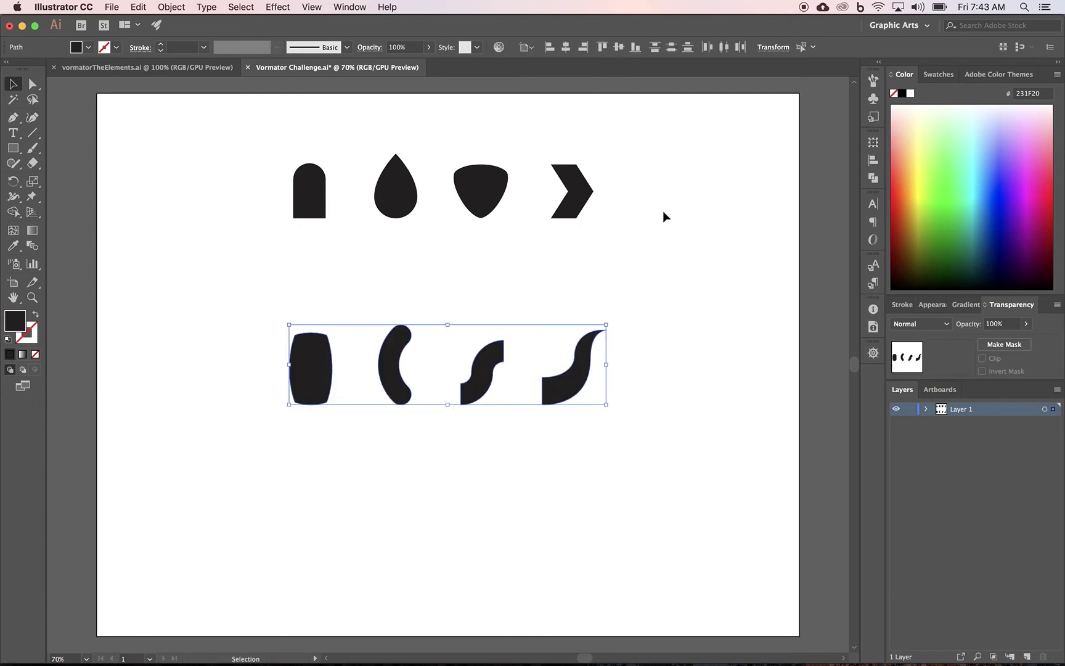
Step: Zoom out, move the upper four shapes above and the lower four below the artboard
key("a")
key("super+minus")
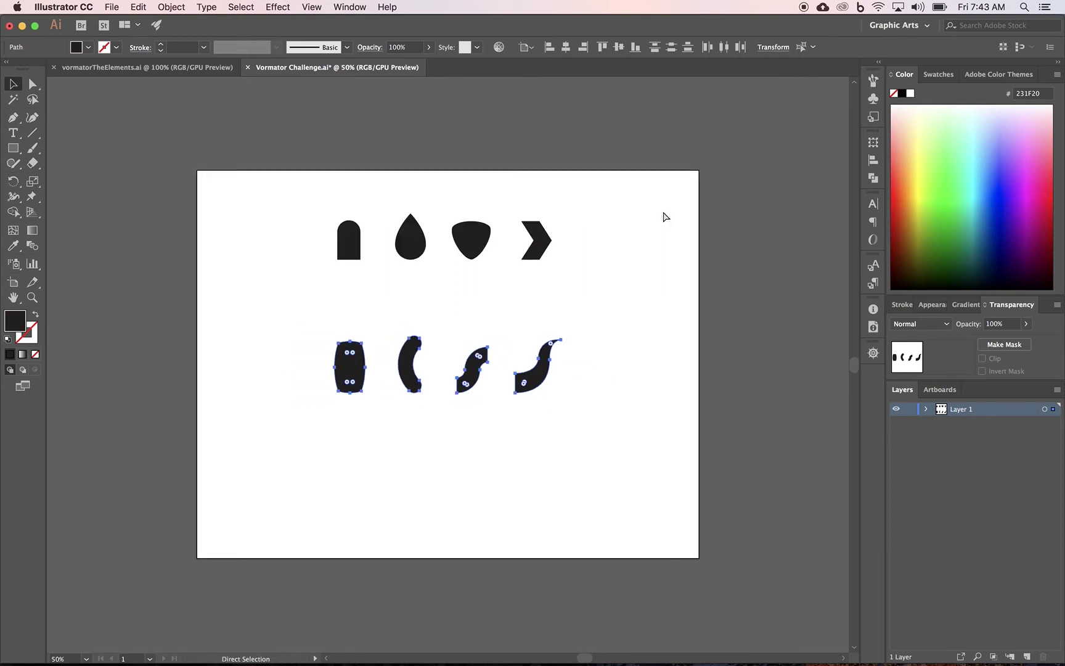
key("v")
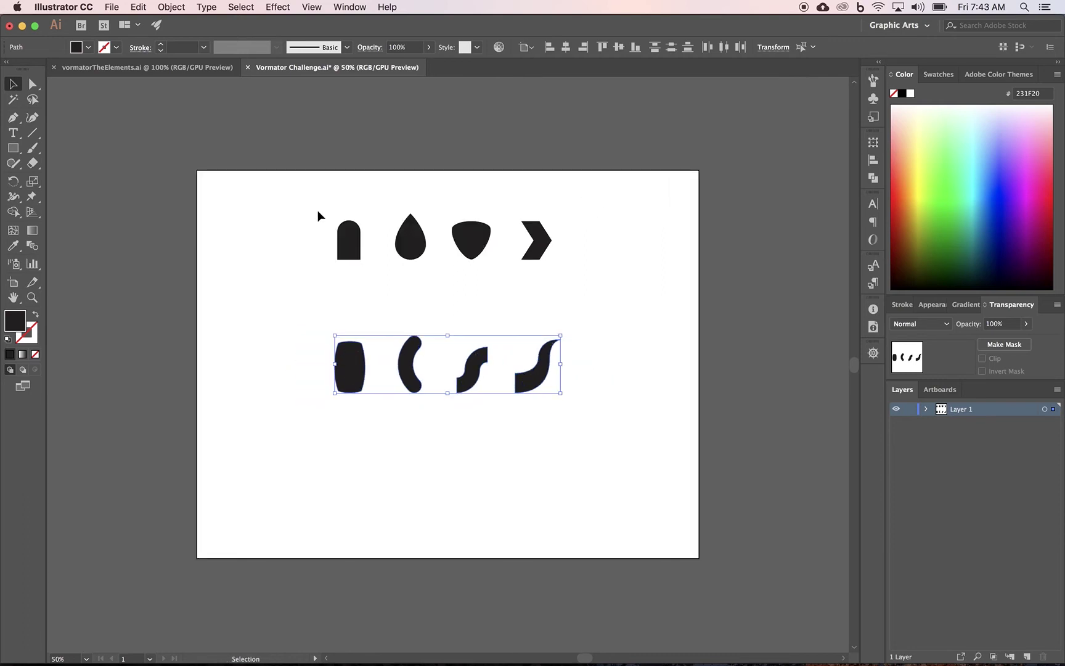
left_click_drag(300, 217, 604, 280)
left_click_drag(482, 258, 471, 152)
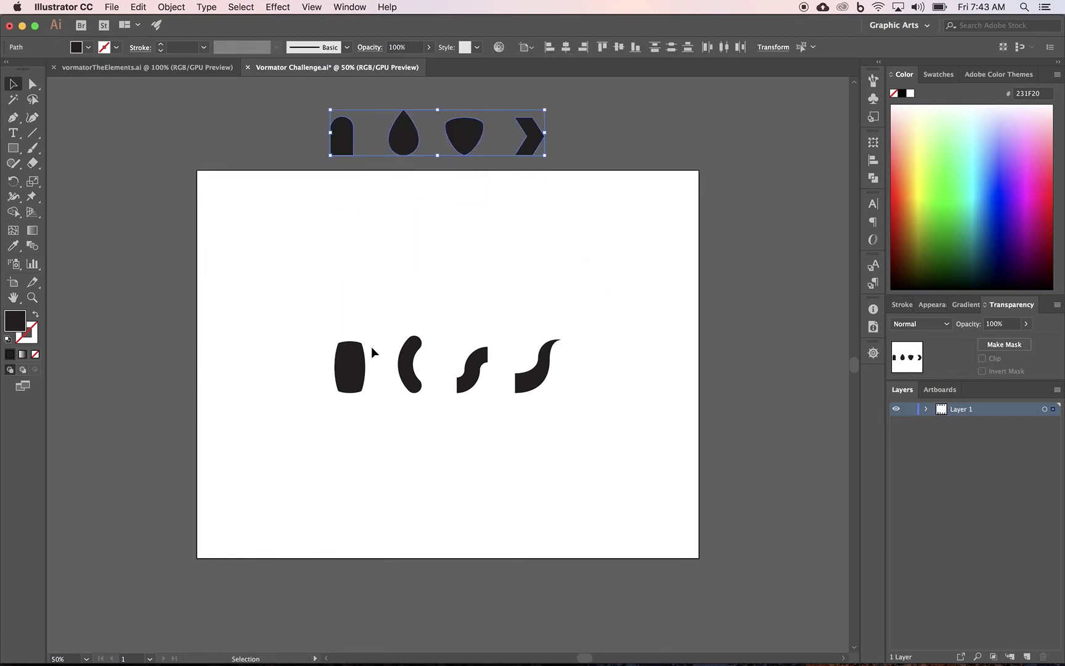
left_click_drag(302, 328, 564, 406)
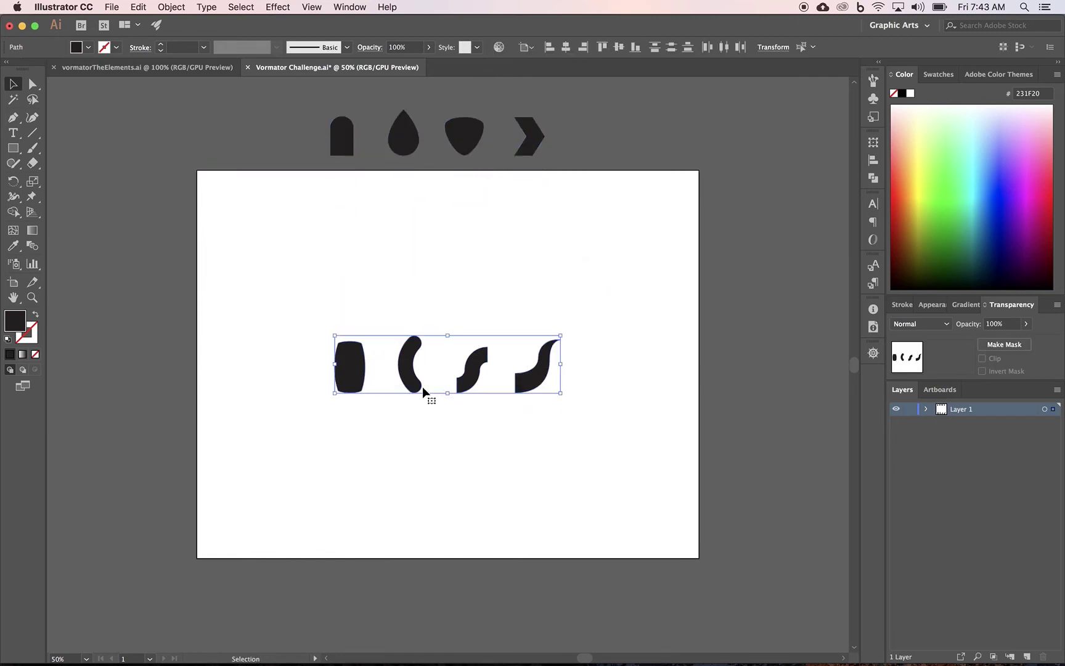
left_click_drag(412, 383, 397, 618)
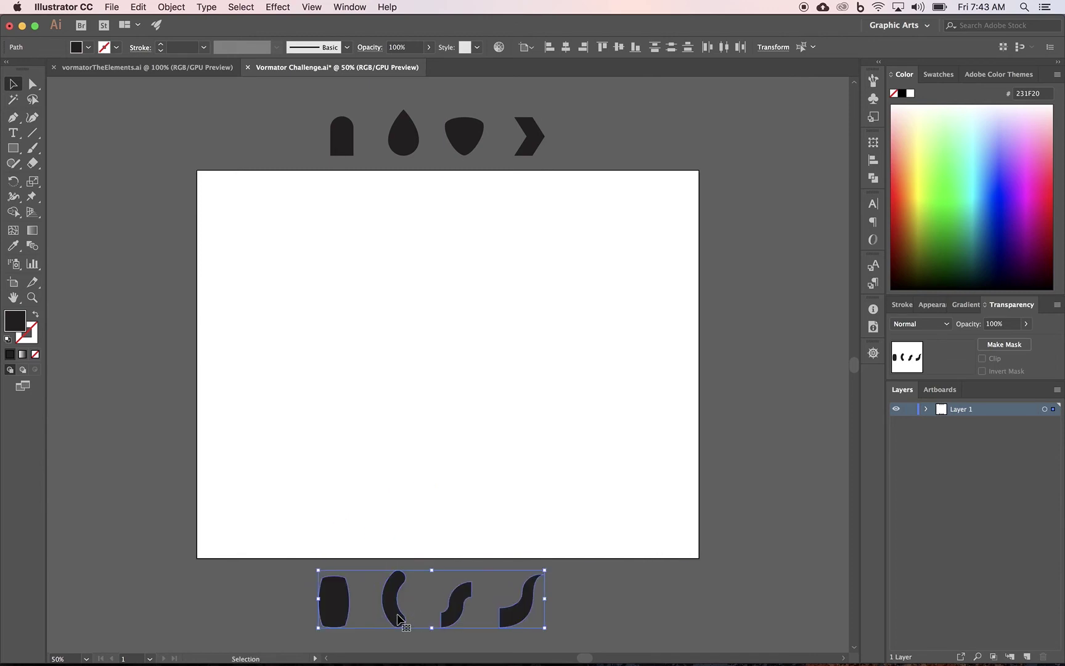
left_click(419, 501)
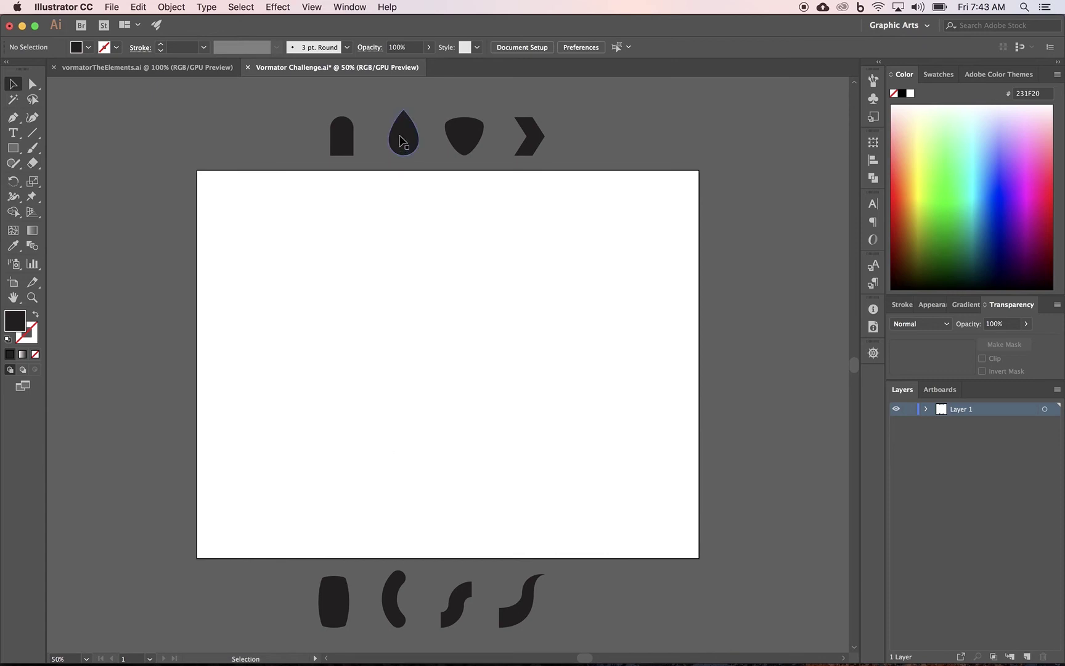
Step: Try moving the teardrop onto the artboard, then return it to the top row
left_click_drag(403, 143, 402, 434)
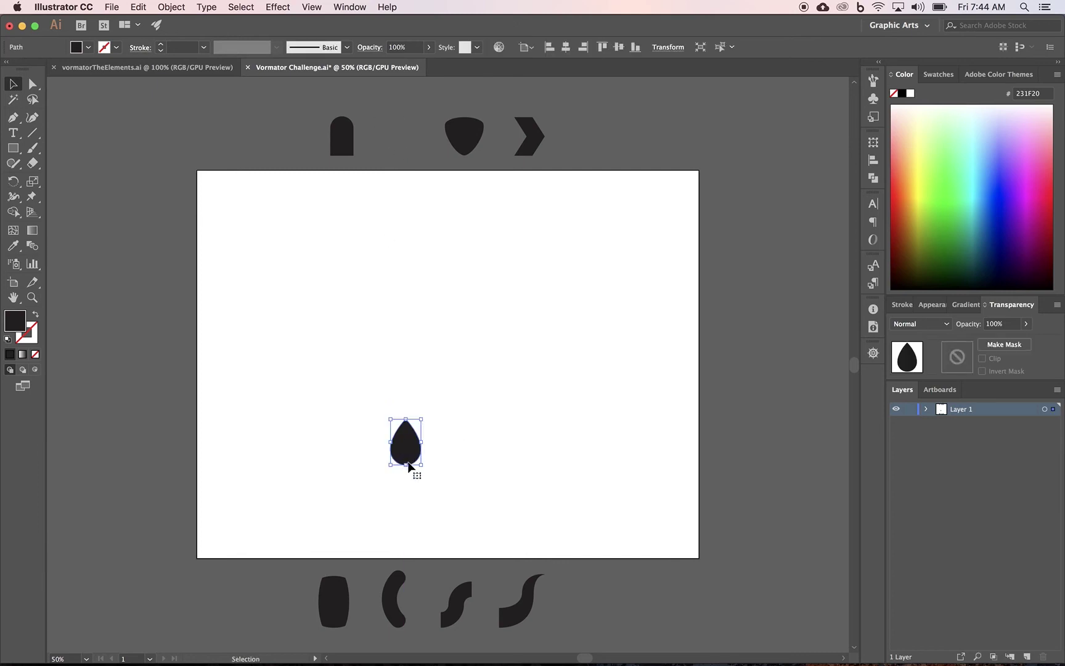
left_click_drag(403, 448, 398, 154)
key("a")
key("super+z")
key("super+shift+z")
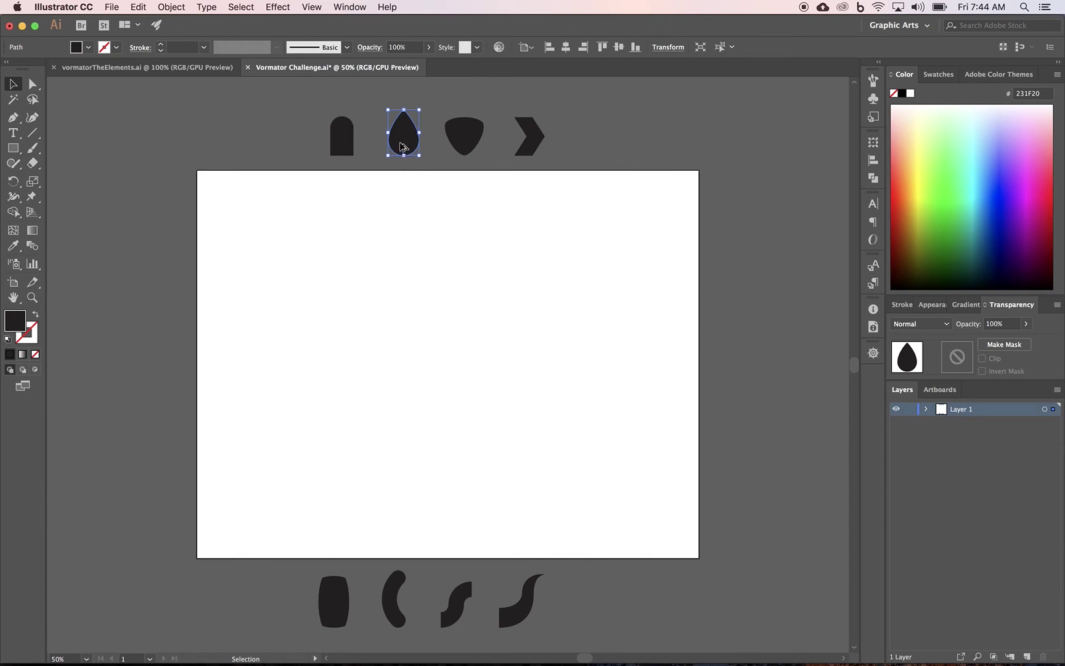
Step: Place a teardrop copy on the artboard, rotate it about 90°, and enlarge it
left_click_drag(401, 148, 431, 400)
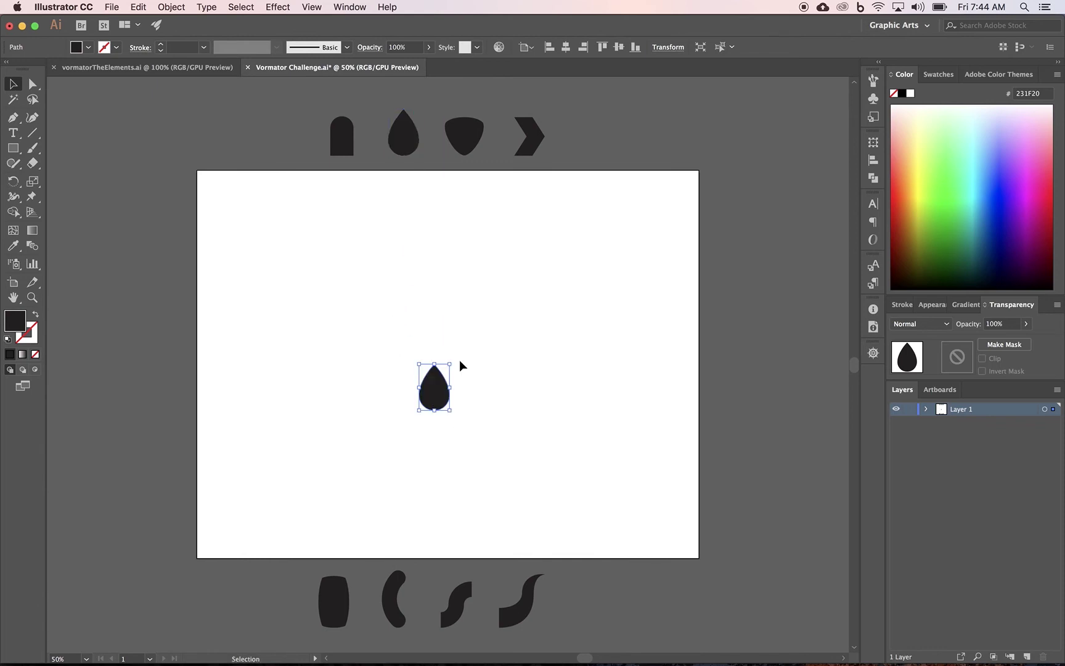
mouse_move(457, 359)
left_mouse_down()
mouse_move(398, 364)
mouse_move(438, 315)
mouse_move(598, 236)
left_mouse_up()
left_click_drag(508, 271, 464, 343)
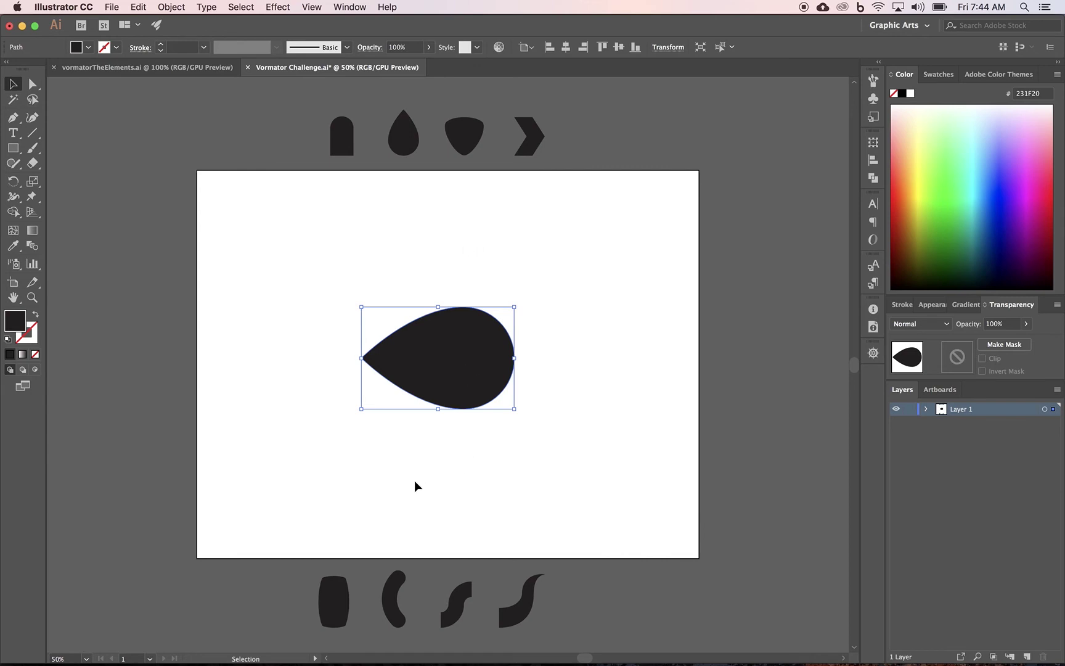
Step: Place a Tentacle copy on the teardrop's upper right after undoing a misplaced move
left_click(407, 540)
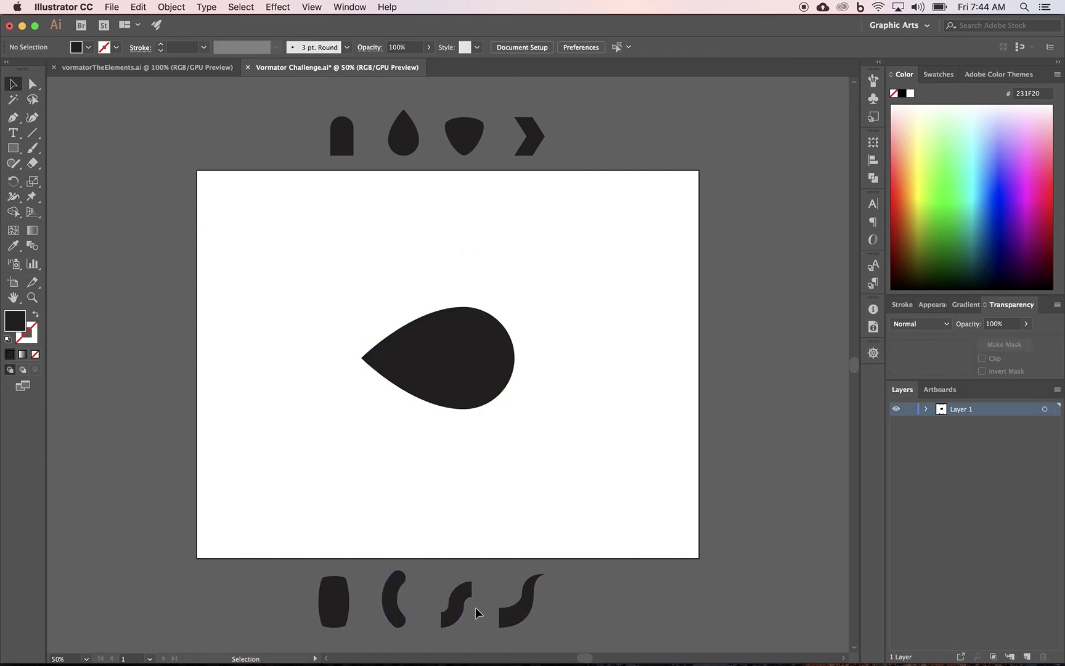
left_click_drag(506, 610, 502, 319)
left_click(546, 338)
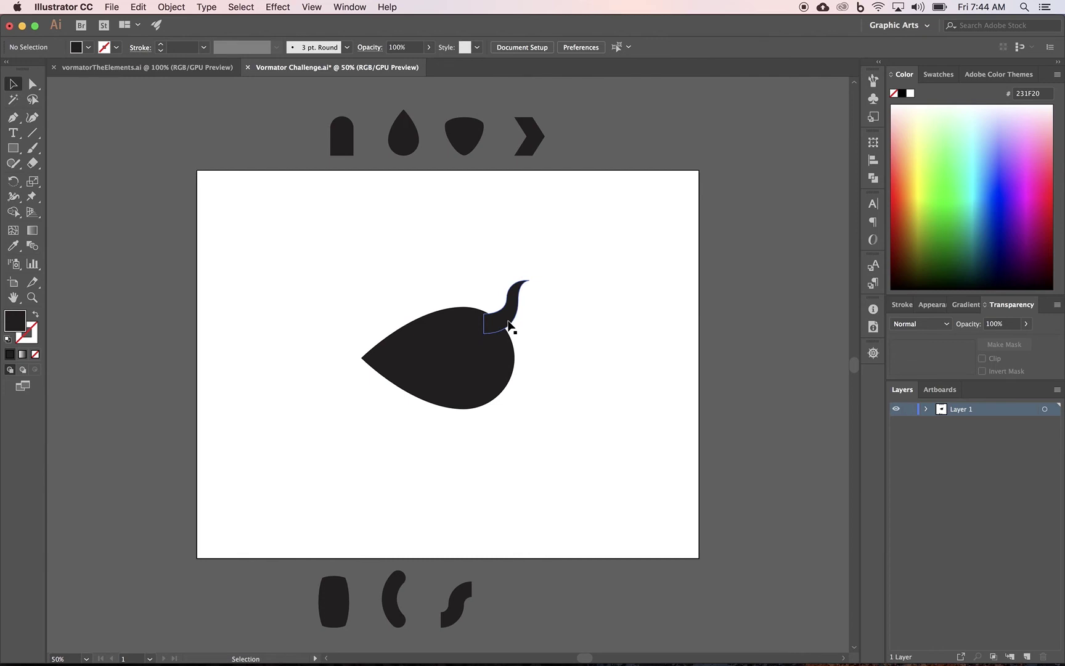
key("super+z")
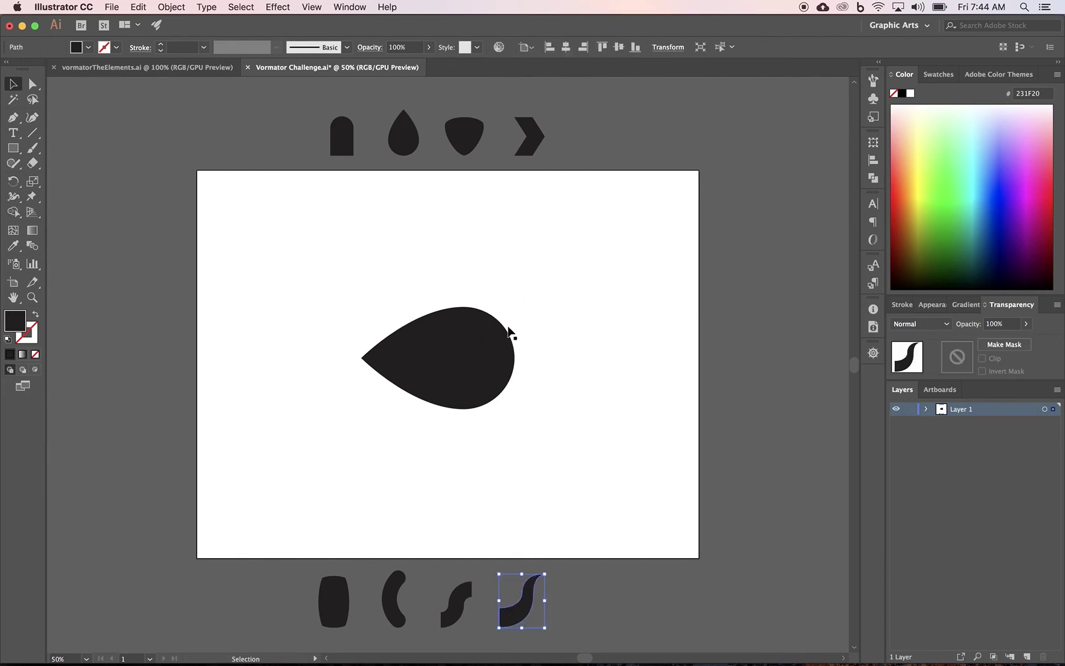
mouse_move(512, 616)
left_mouse_down()
mouse_move(495, 321)
mouse_move(497, 390)
left_mouse_up()
Step: Reflect the lower Tentacle copy across the horizontal axis
left_click(540, 432)
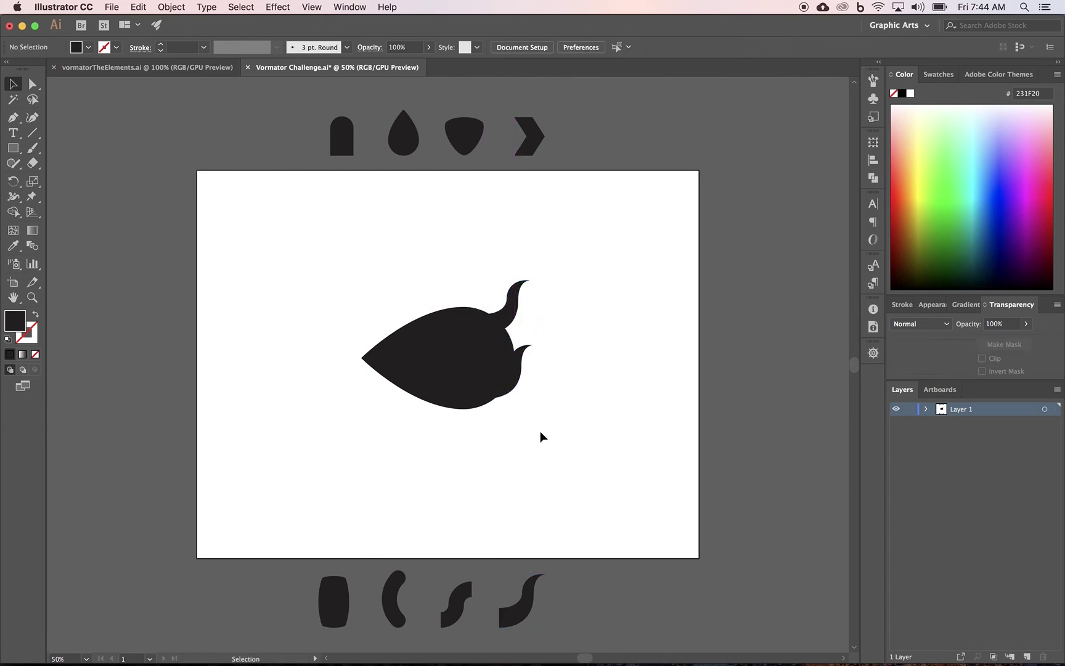
left_click(509, 388)
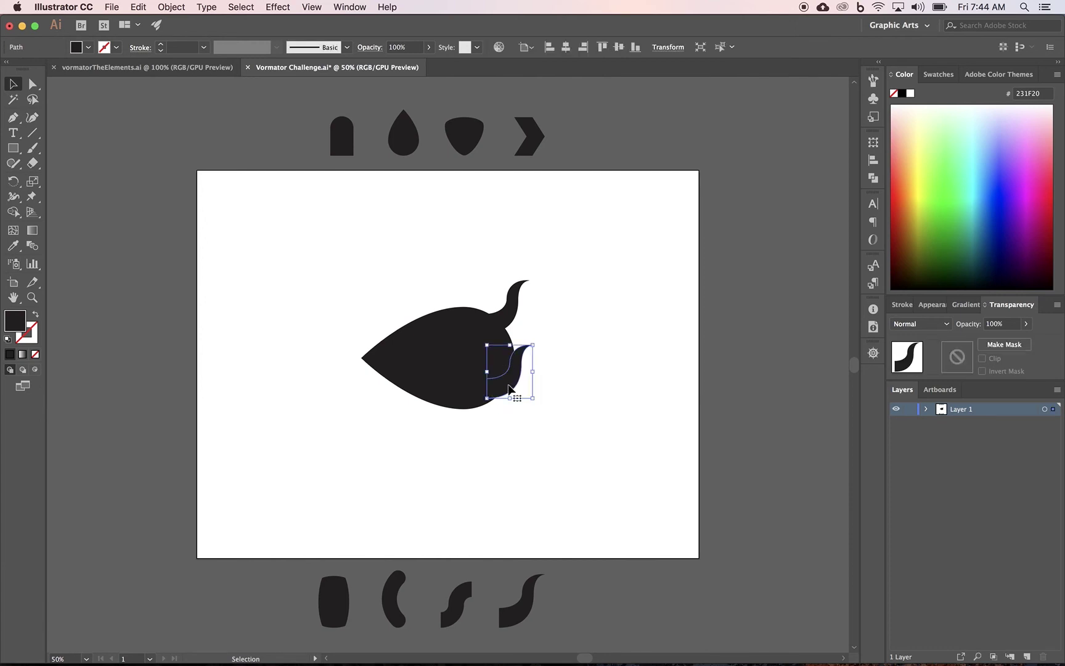
right_click(508, 389)
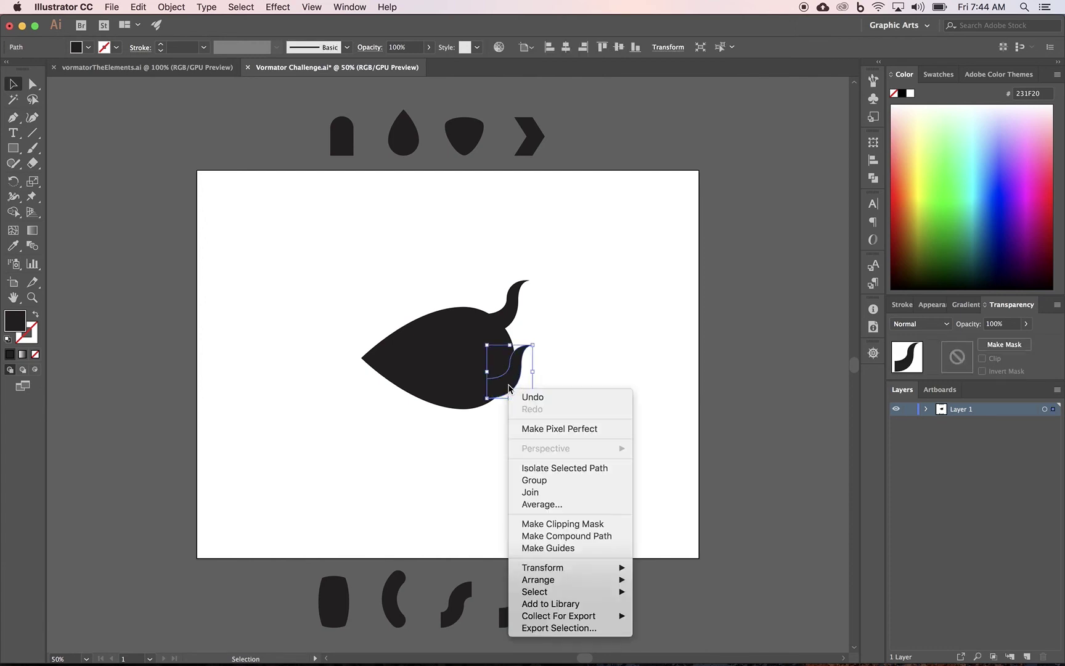
mouse_move(542, 567)
left_click(674, 593)
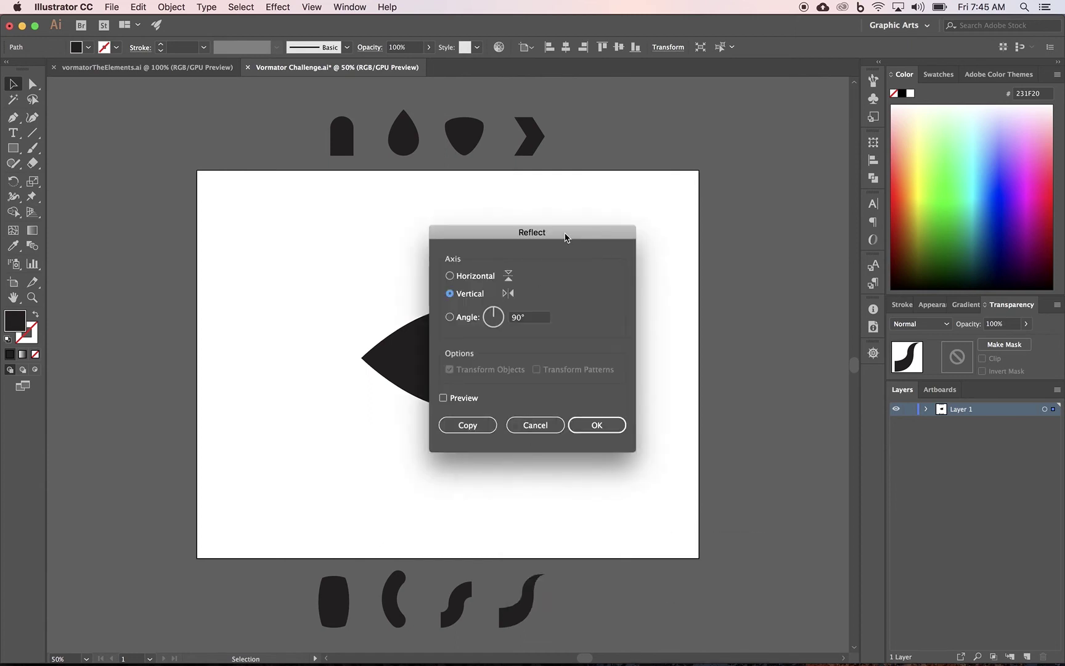
left_click_drag(565, 237, 752, 221)
left_click(630, 381)
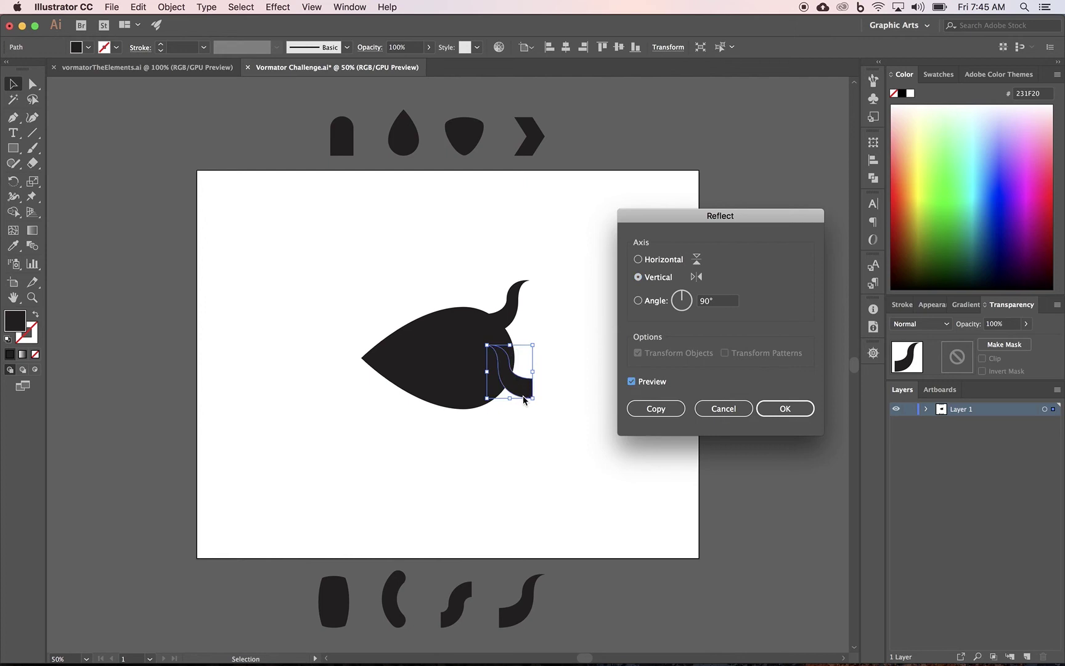
left_click(638, 260)
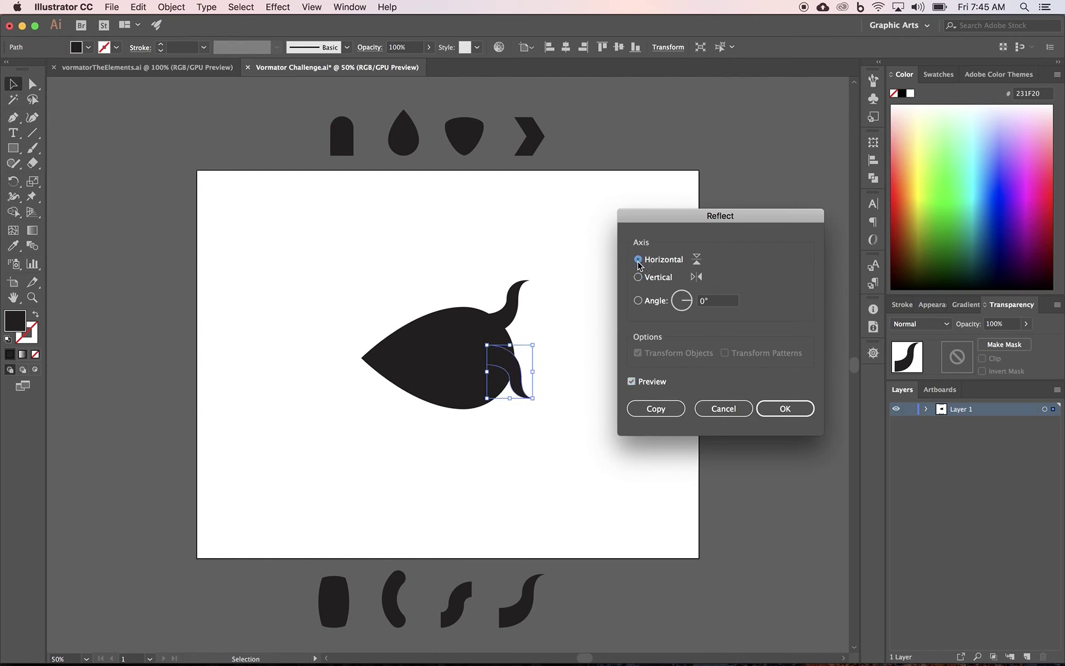
left_click(784, 409)
Step: Nudge the reflected tentacle down and right into place
left_click(534, 435)
left_click_drag(511, 374, 519, 393)
left_click(582, 393)
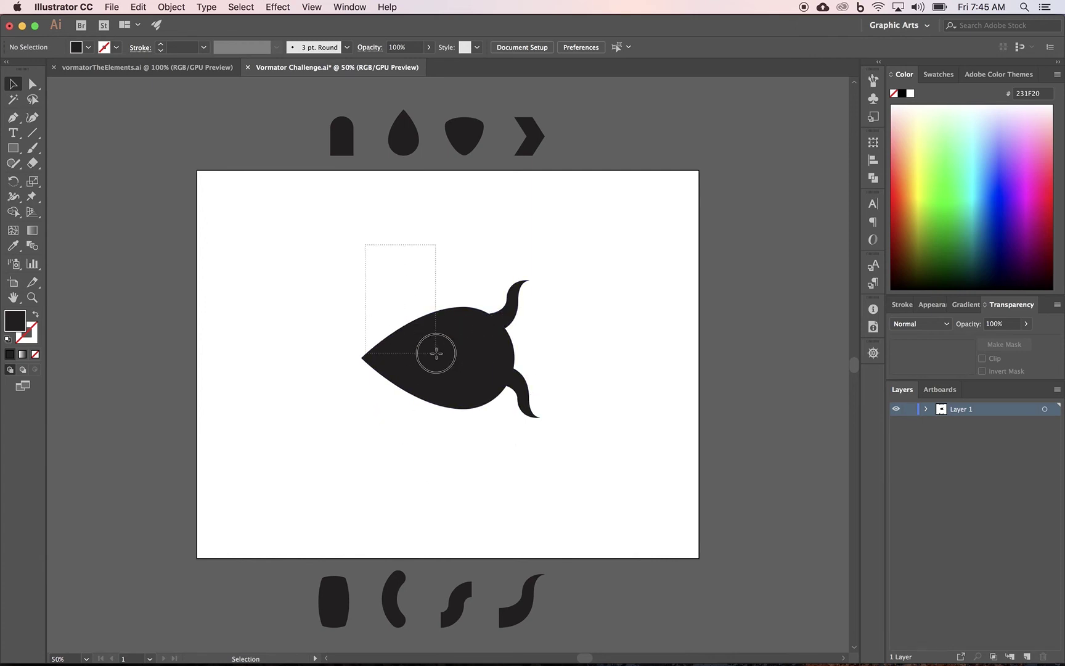
Step: Rotate the teardrop and both tentacles 90° counterclockwise so the tentacles point upward
left_click_drag(367, 250, 566, 459)
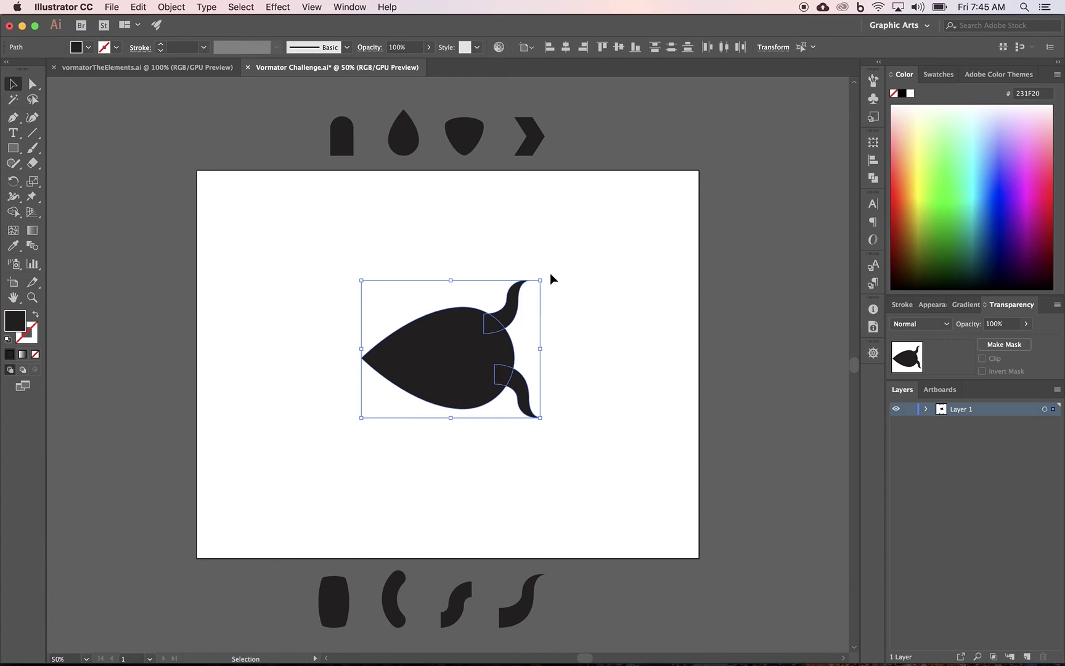
left_click_drag(547, 275, 404, 283)
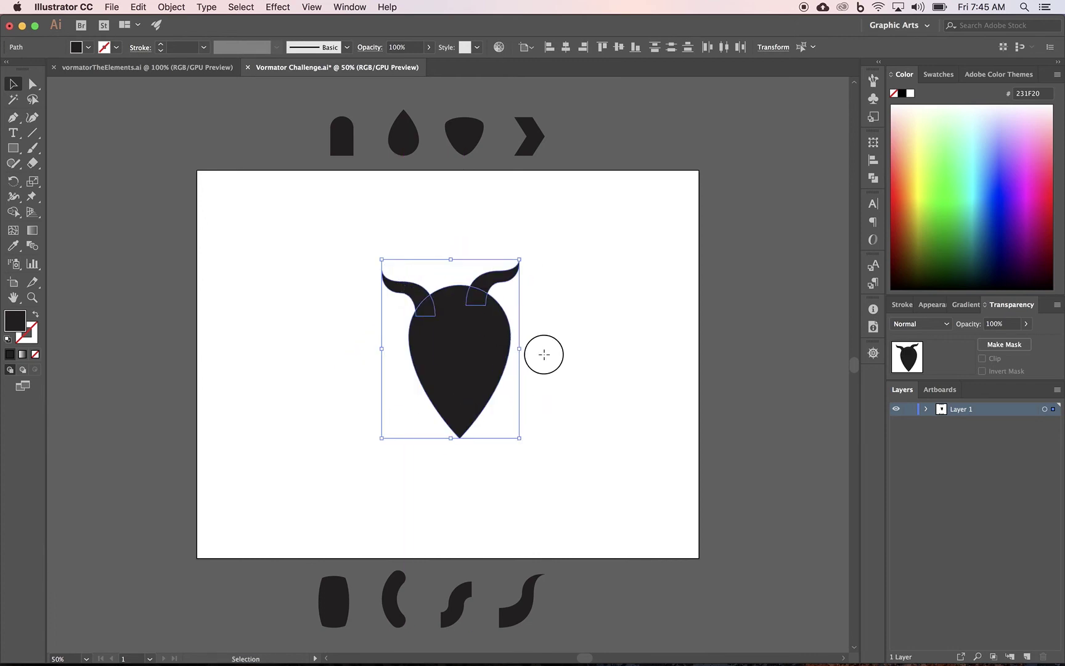
left_click(543, 356)
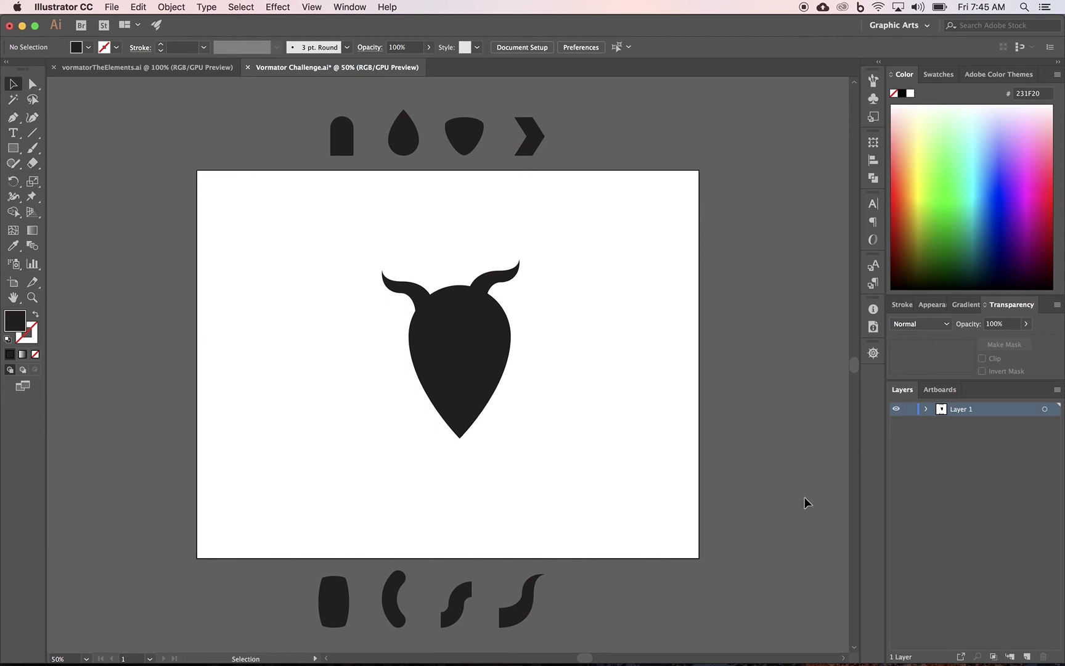
Step: Rename Layer 1 to 'Vormator' and create a 'Background' layer beneath it
double_click(960, 408)
type("Vo")
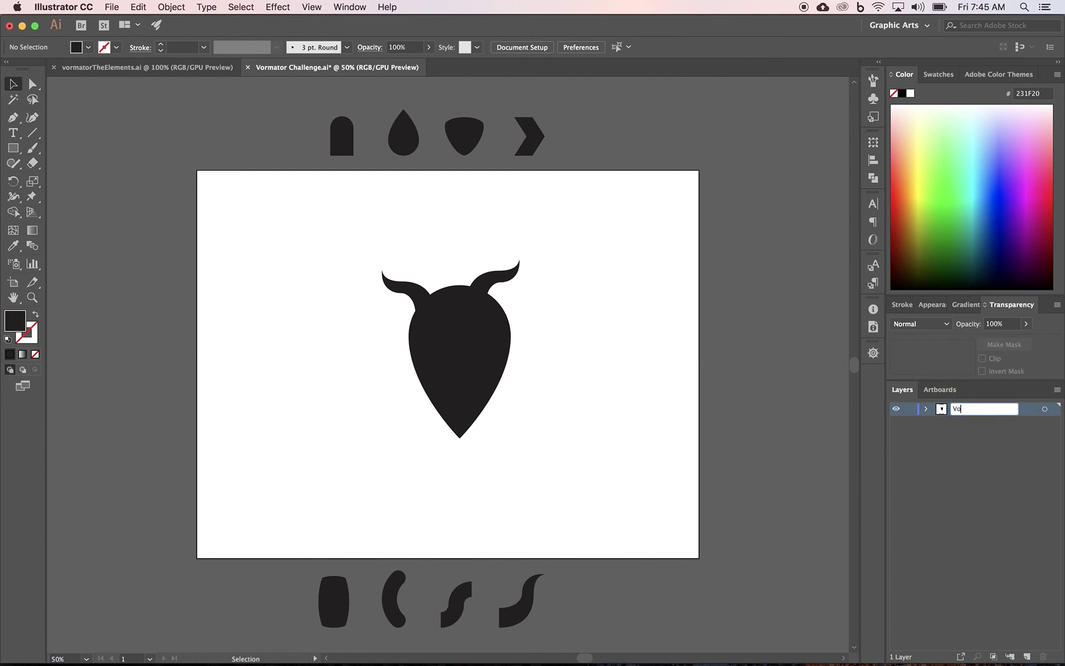
type("rm")
type("ator")
key("Return")
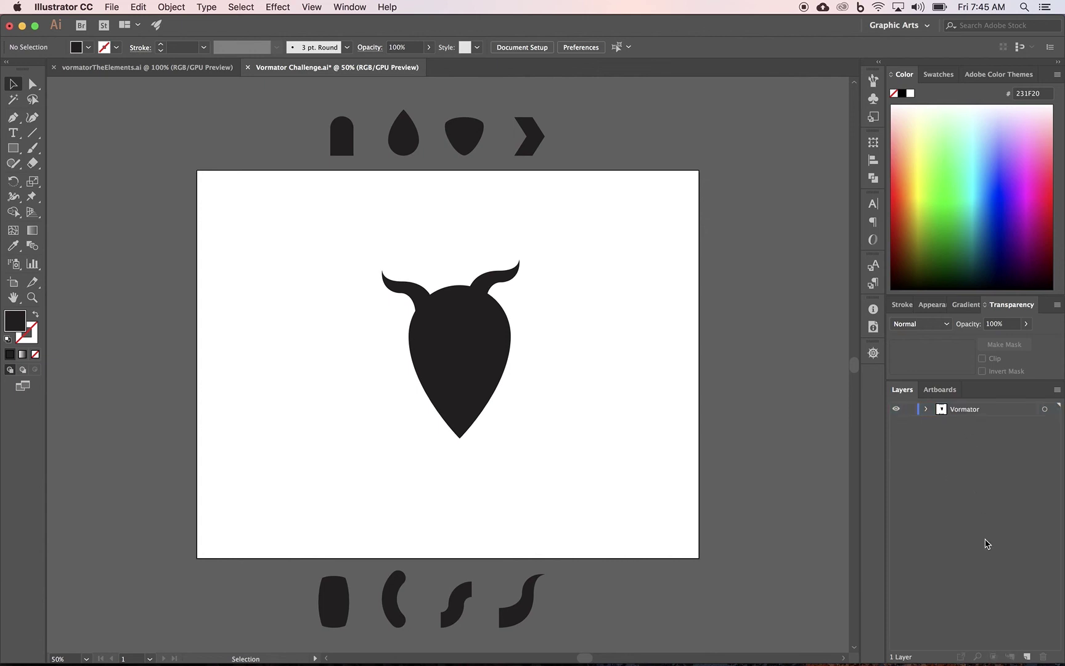
left_click(1027, 657)
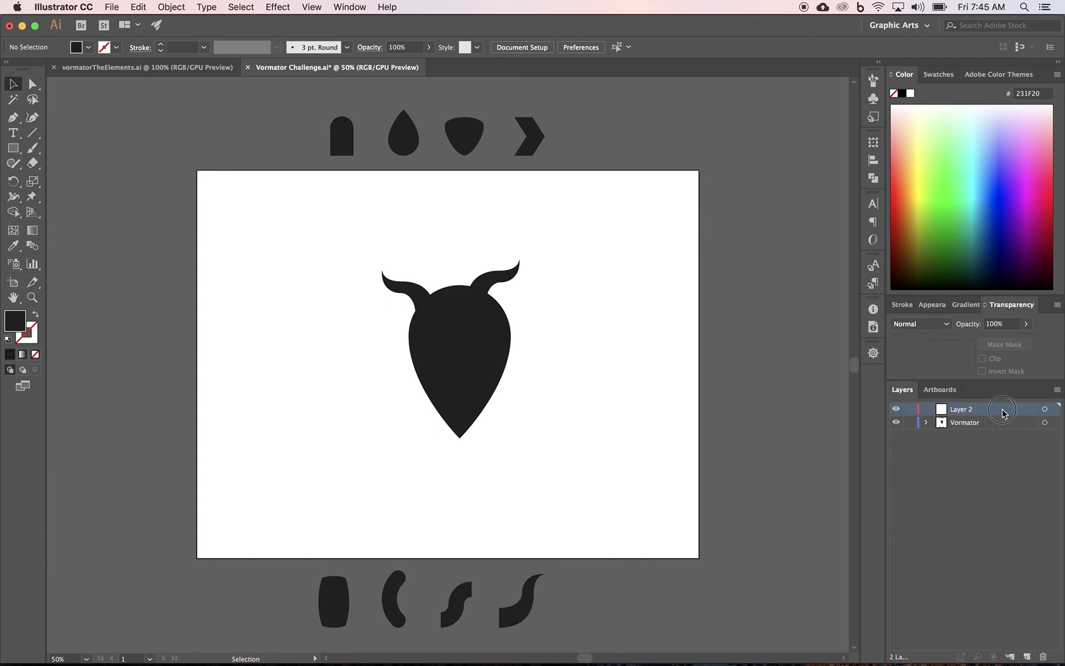
left_click_drag(1004, 409, 999, 439)
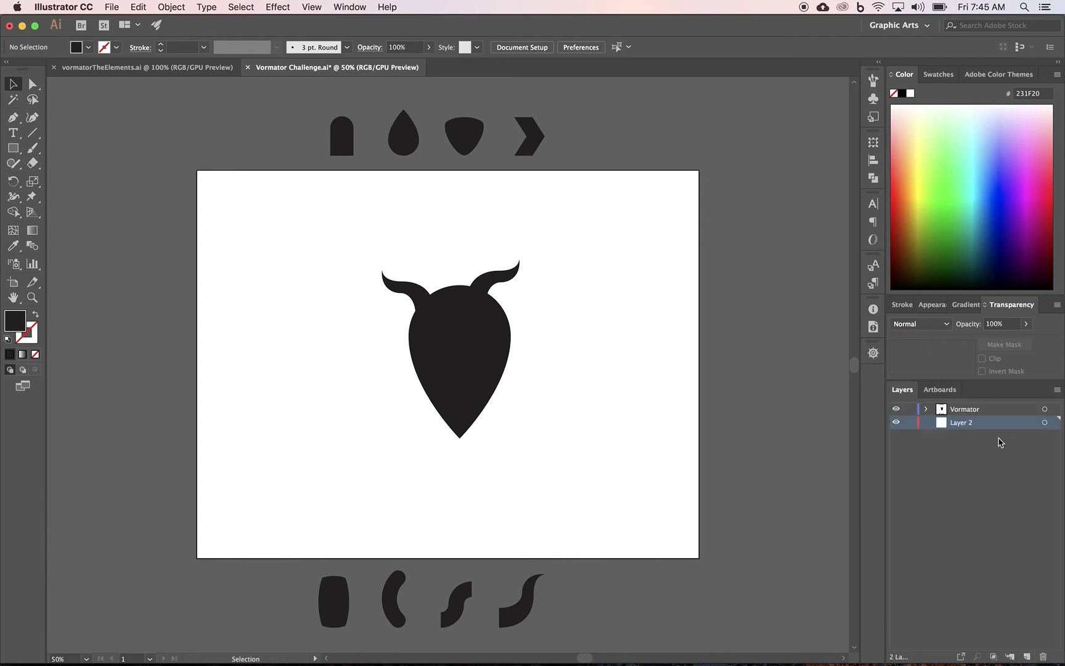
double_click(963, 423)
type("Background")
left_click(962, 487)
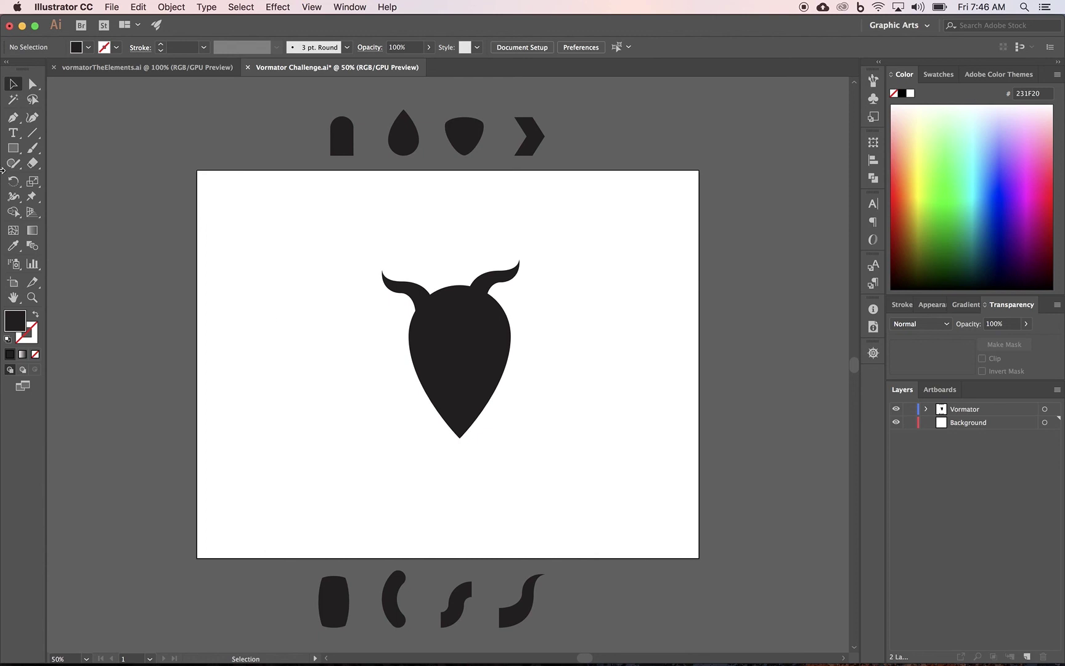
Step: Draw a deep blue-filled rectangle spanning the full artboard
left_click(13, 148)
double_click(21, 323)
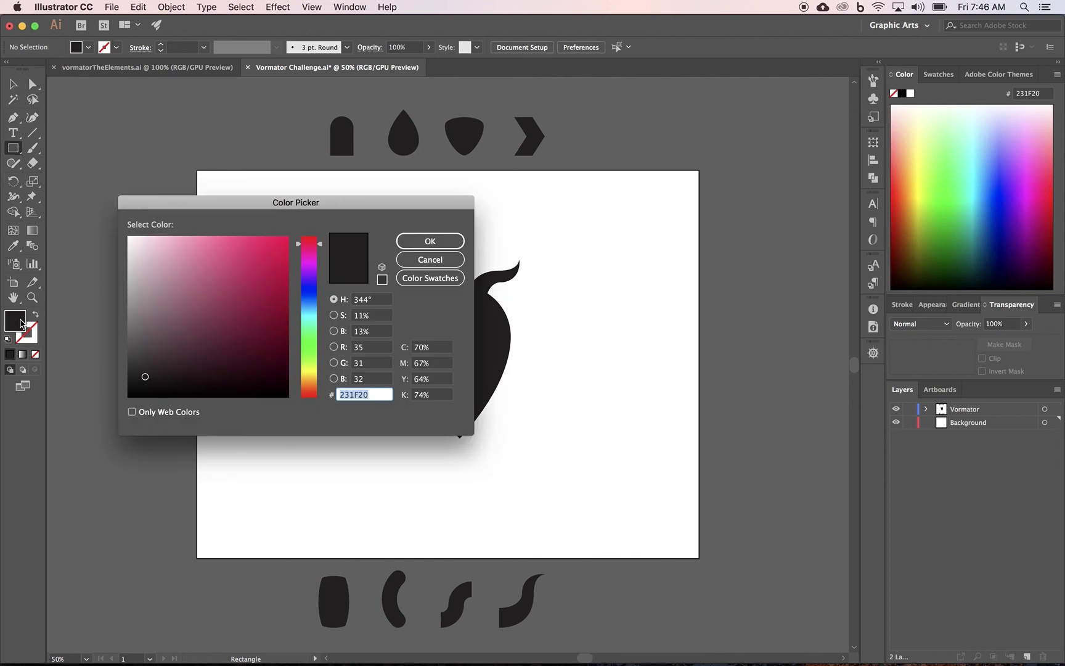
left_click(315, 292)
left_click(270, 285)
left_click(430, 240)
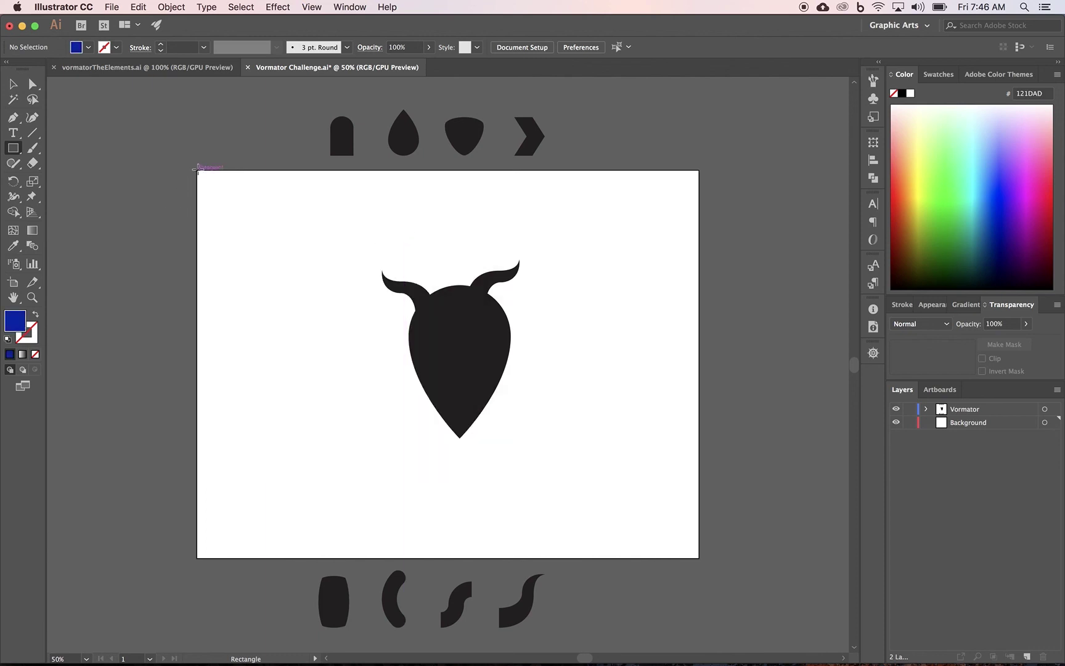
mouse_move(197, 169)
left_mouse_down()
mouse_move(611, 541)
mouse_move(699, 557)
left_mouse_up()
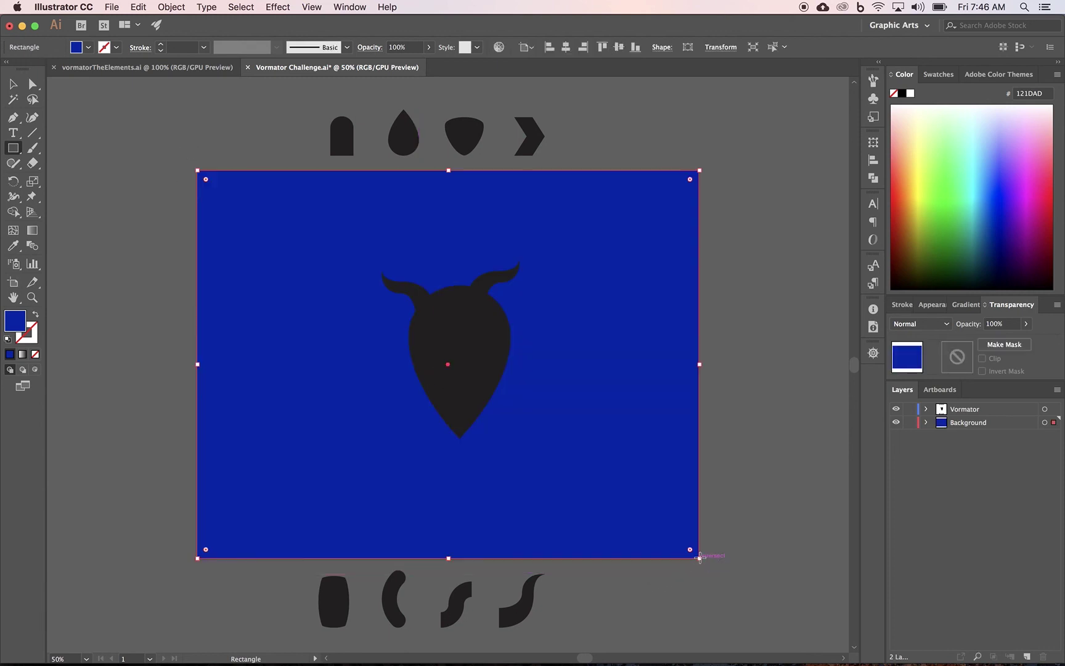
left_click(349, 7)
mouse_move(375, 594)
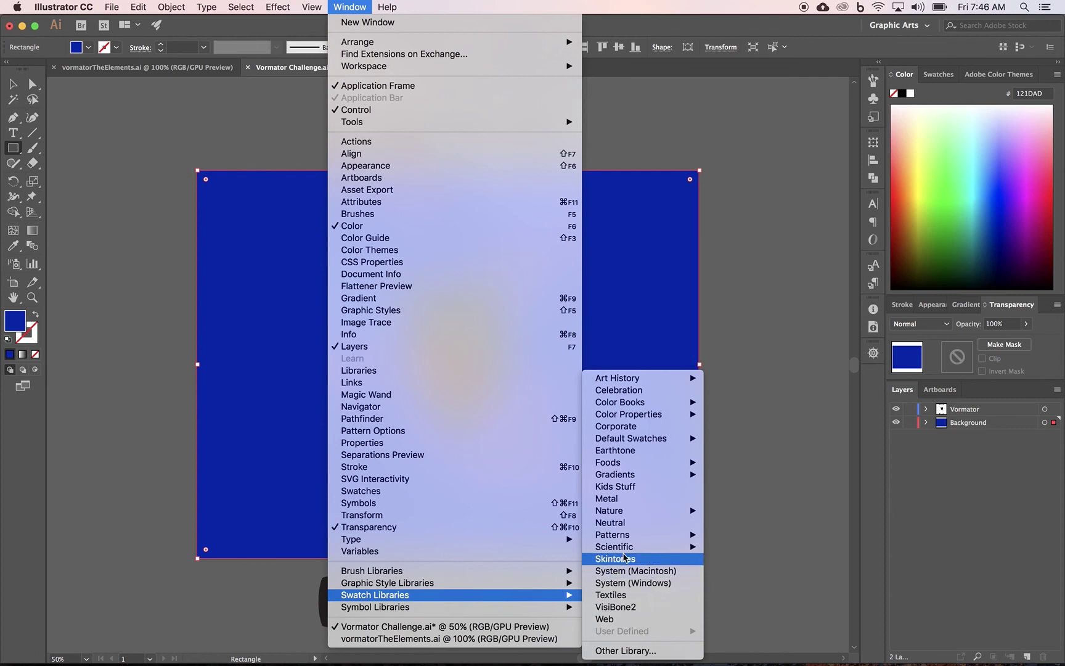
mouse_move(615, 475)
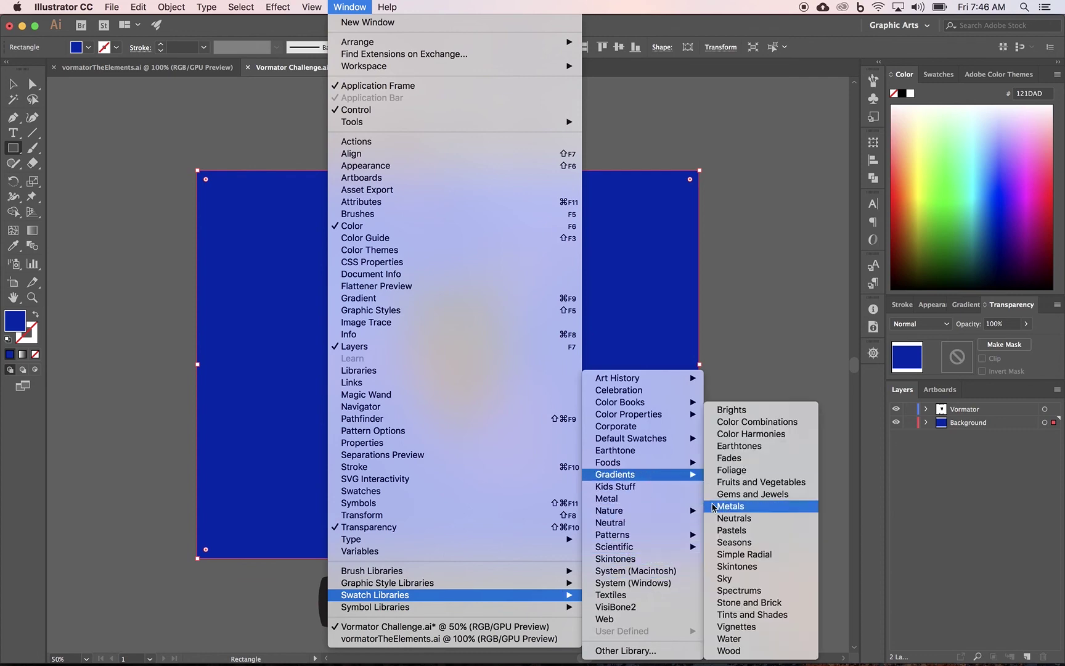
Step: Fill the rectangle with the first swatch from the Sky gradient library
left_click(732, 579)
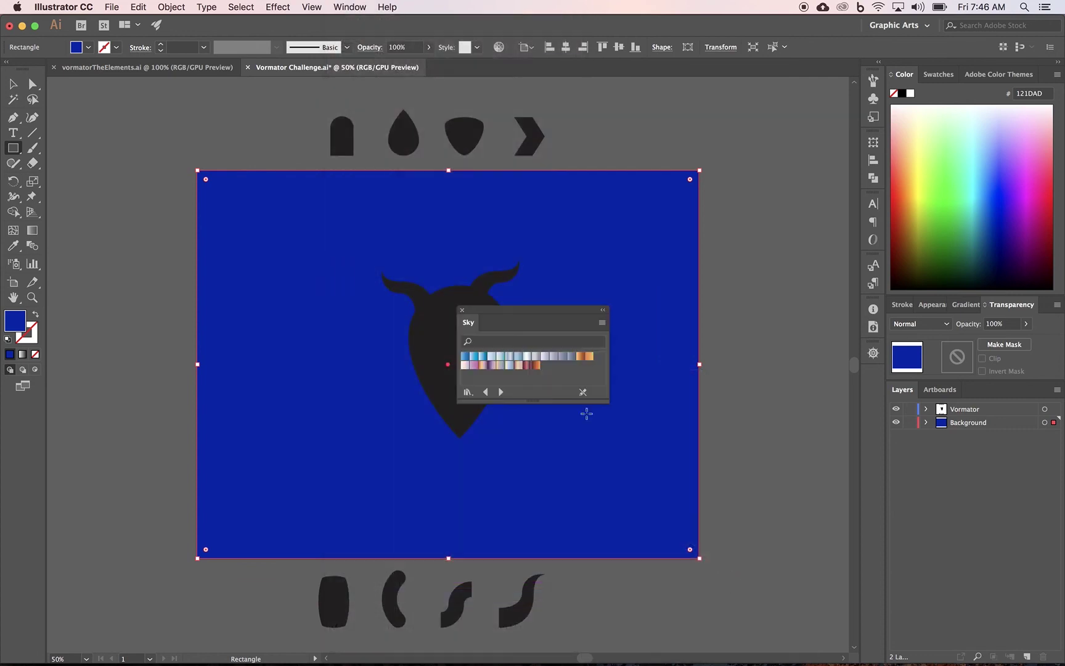
left_click(466, 357)
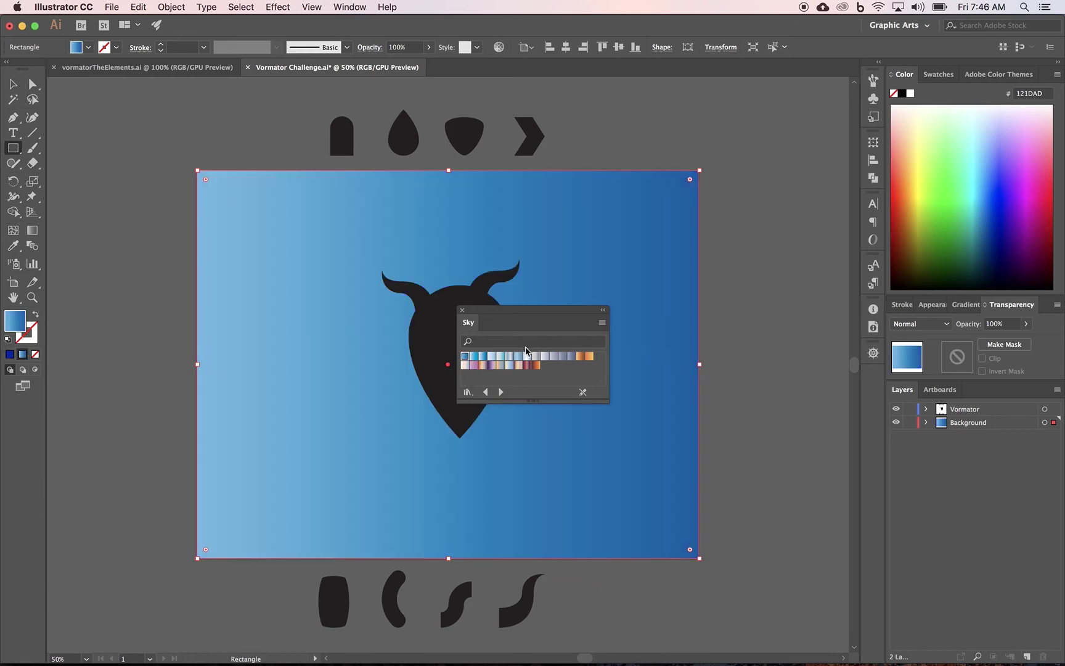
left_click(603, 310)
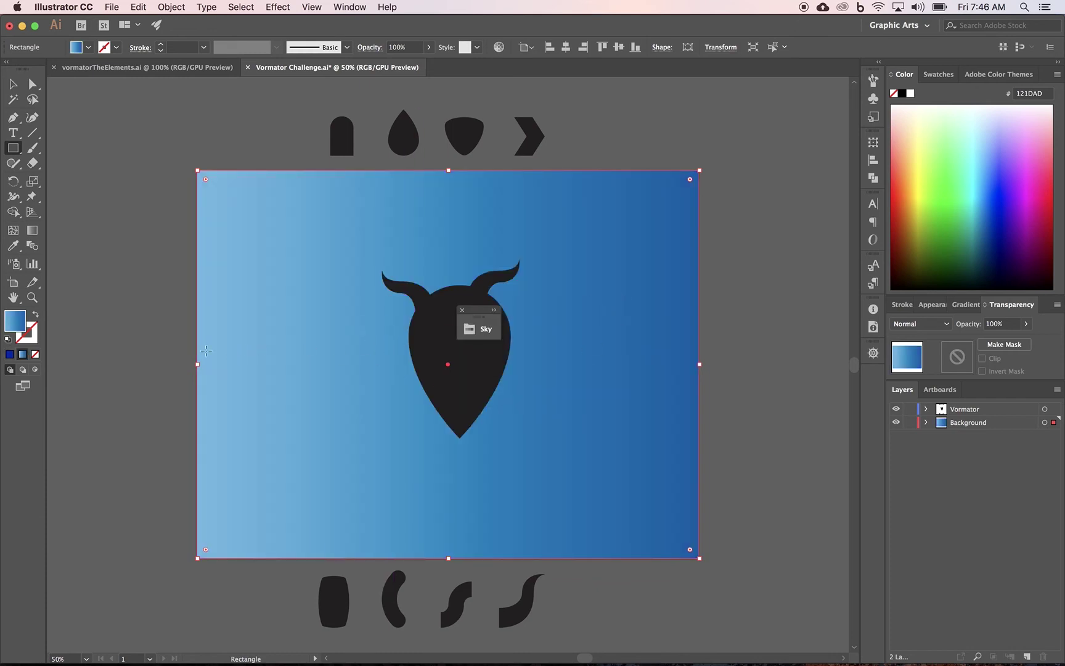
Step: Make the gradient run vertically, add a colour stop and extend its lower end
left_click(33, 237)
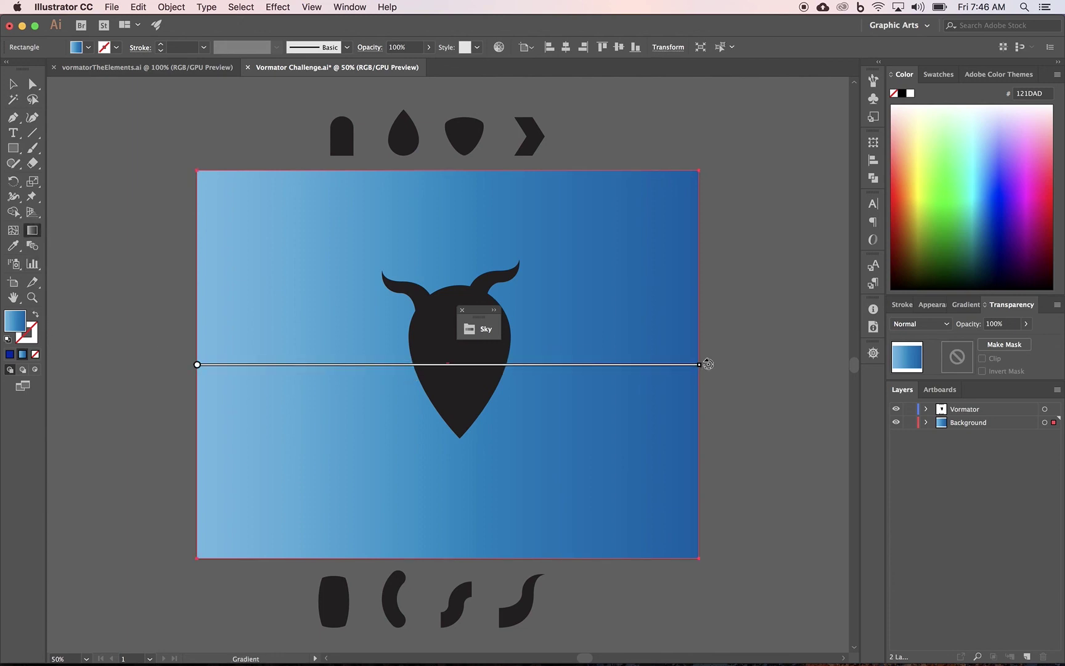
mouse_move(708, 360)
left_mouse_down()
mouse_move(429, 146)
mouse_move(199, 118)
left_mouse_up()
left_click(14, 84)
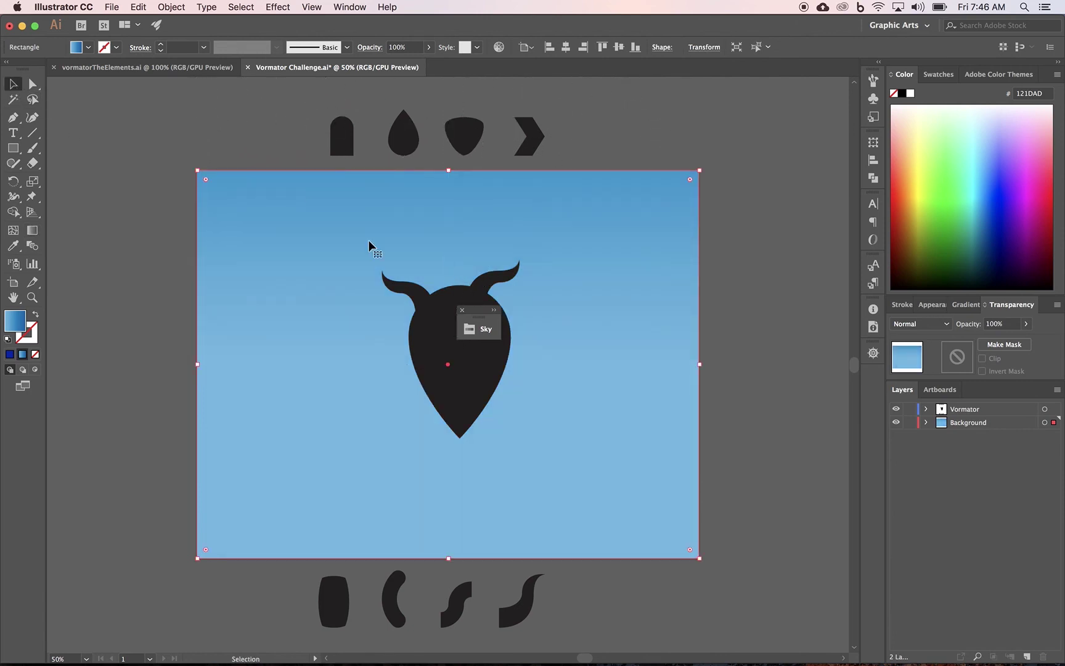
left_click(31, 231)
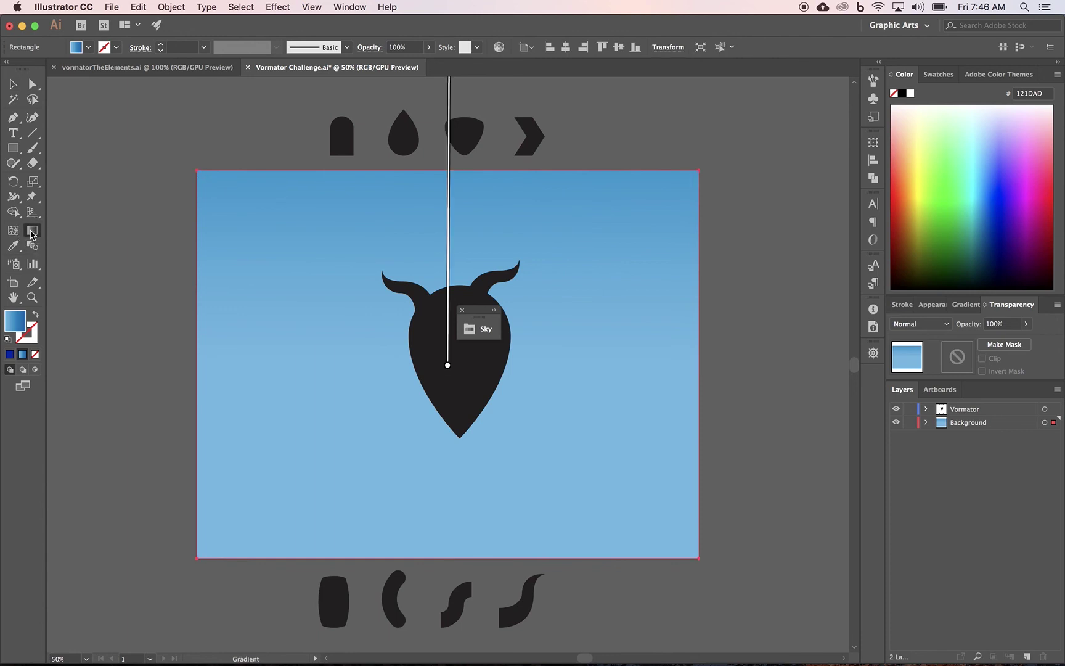
left_click(447, 254)
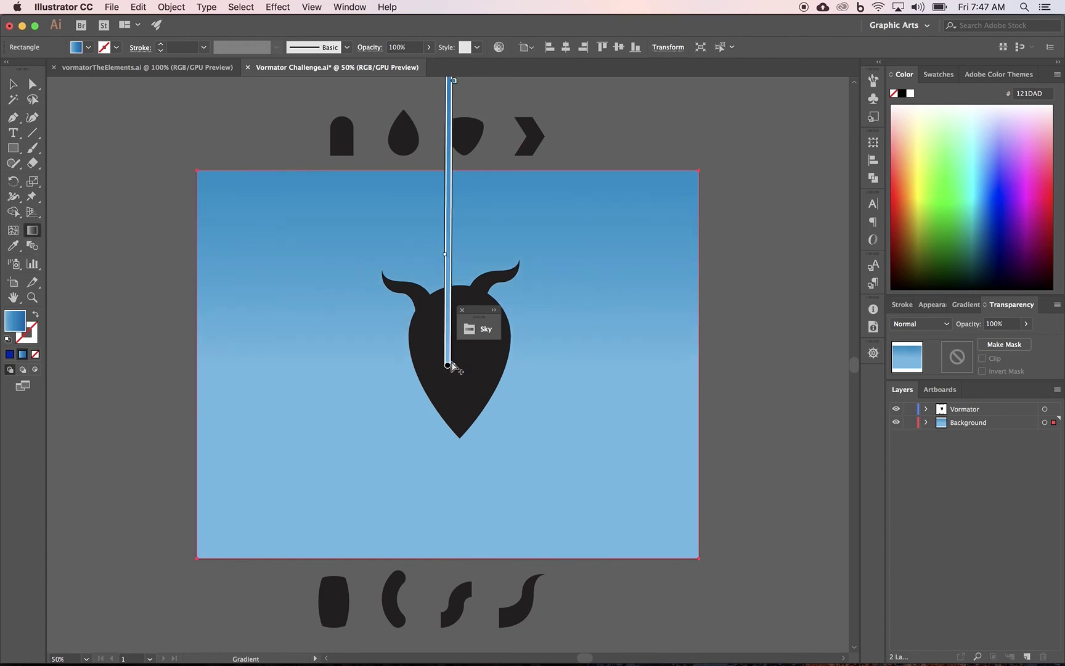
mouse_move(449, 364)
left_mouse_down()
mouse_move(447, 526)
mouse_move(446, 430)
left_mouse_up()
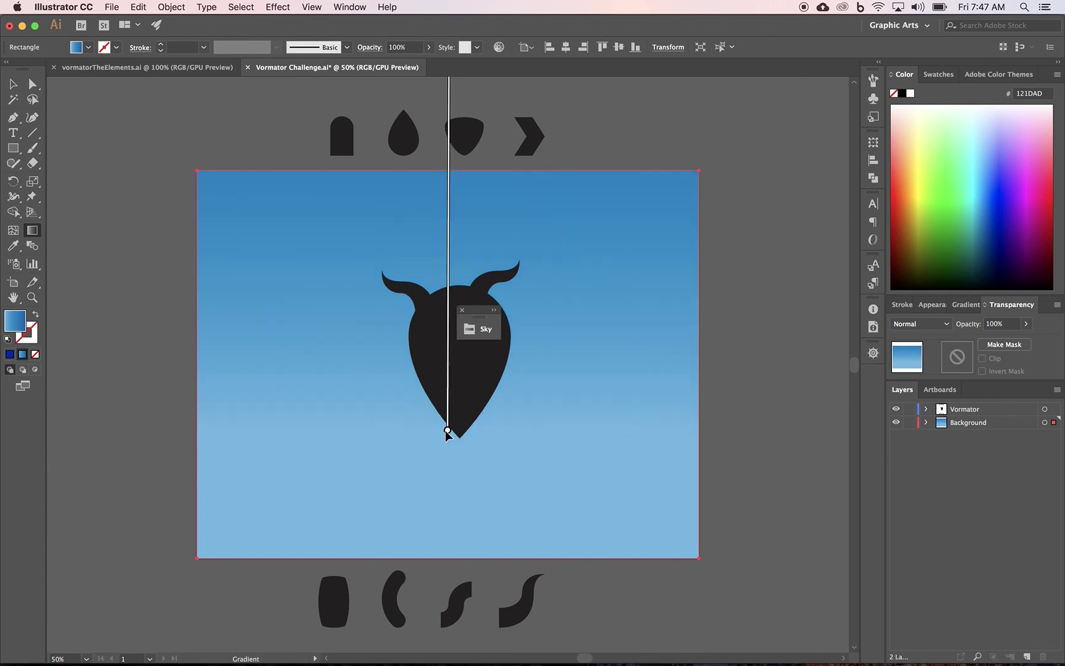
Step: Lock the Background layer, check its visibility toggle, and close the Sky swatch panel
left_click(911, 422)
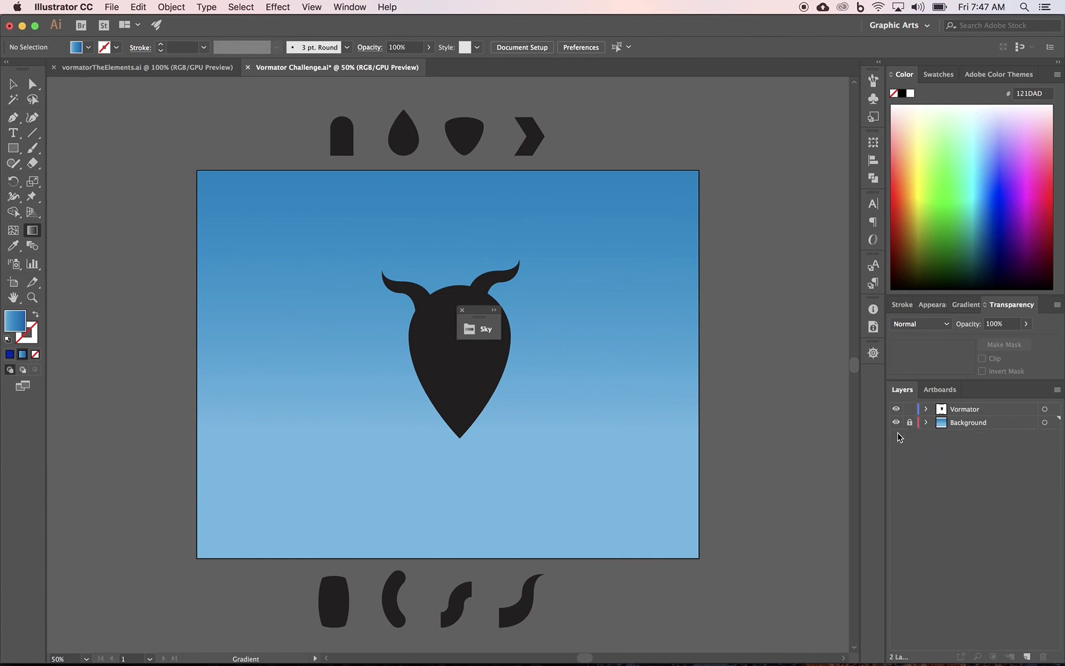
left_click(896, 422)
left_click(897, 423)
left_click(896, 423)
left_click(461, 309)
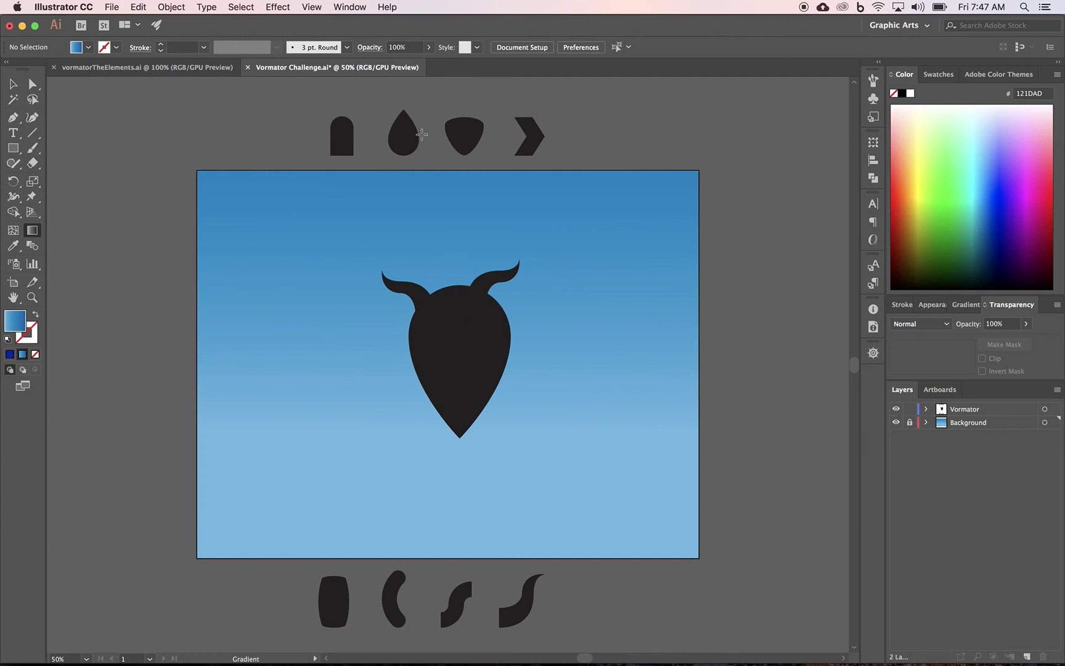
left_click(15, 87)
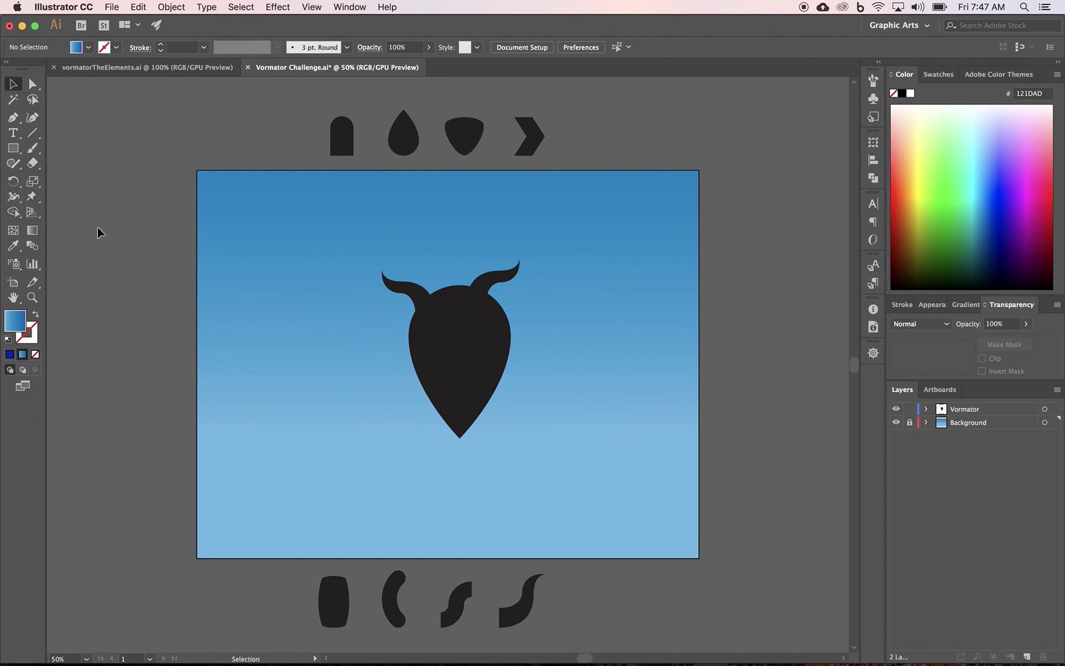